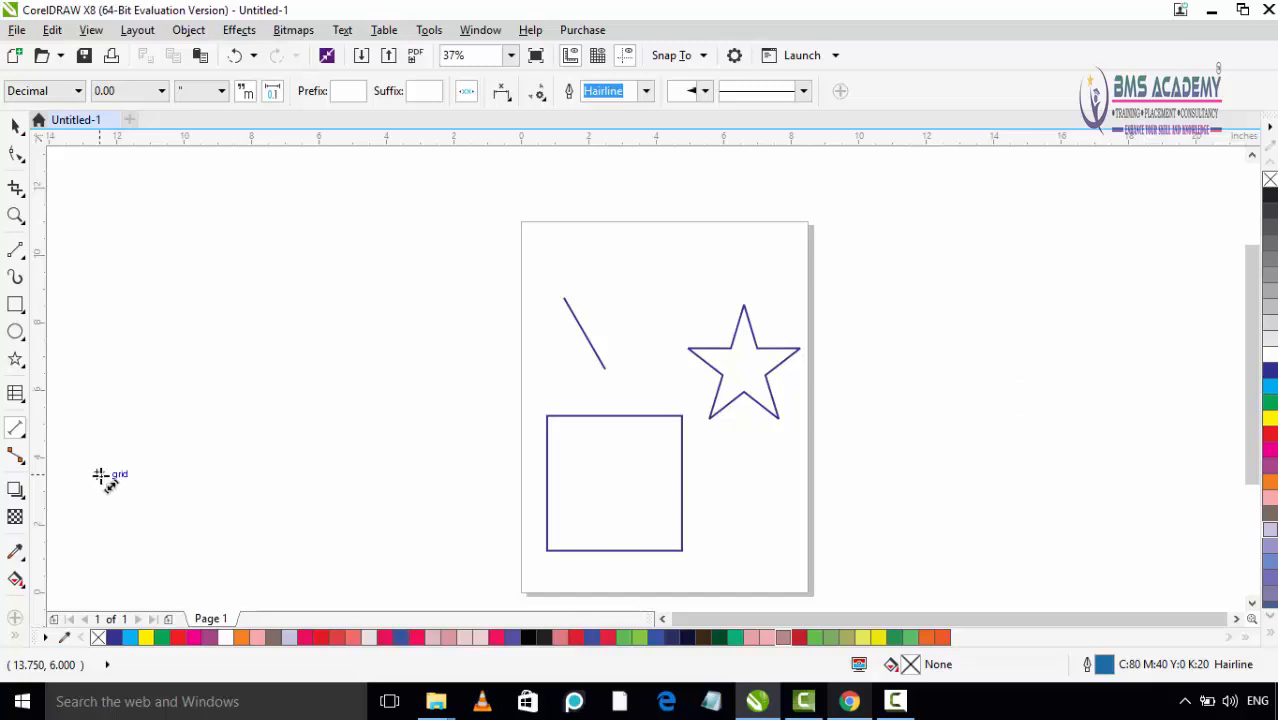
Add a parallel dimension along the full length of the slanted line, placed to its right, and deselect it.
{"action": "left_click", "coordinate": [15, 438]}
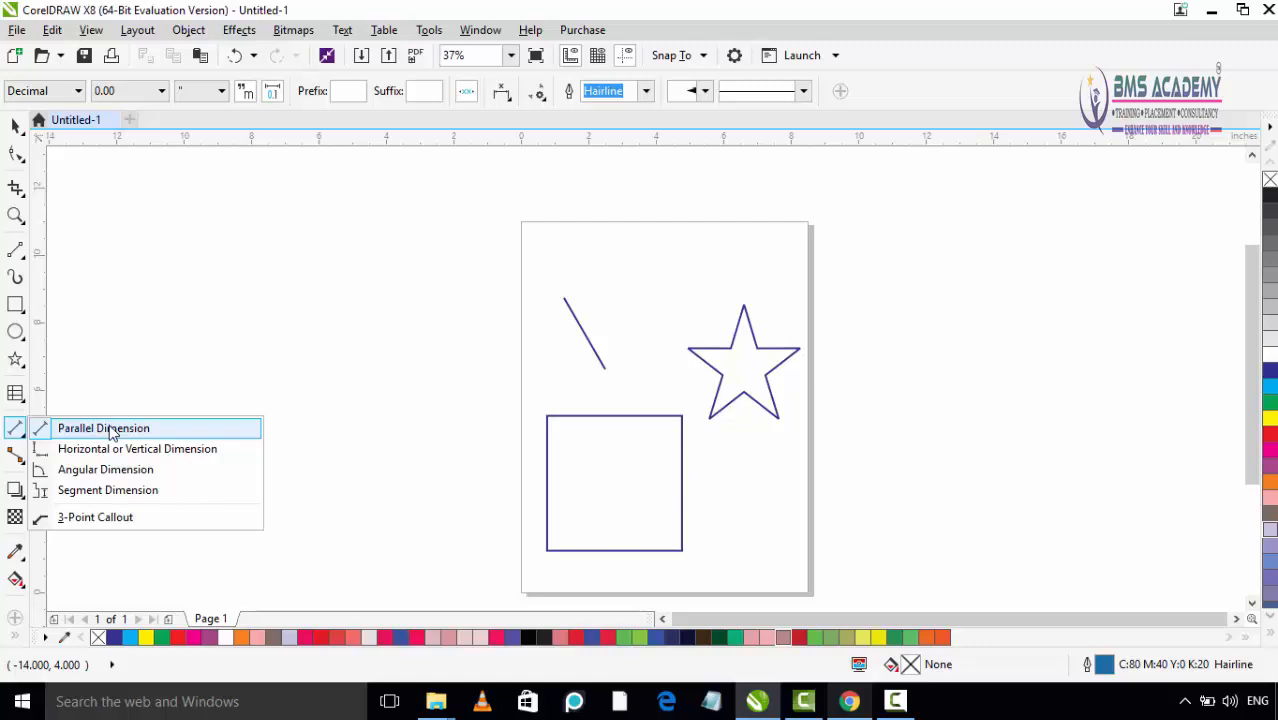
{"action": "left_click", "coordinate": [110, 432]}
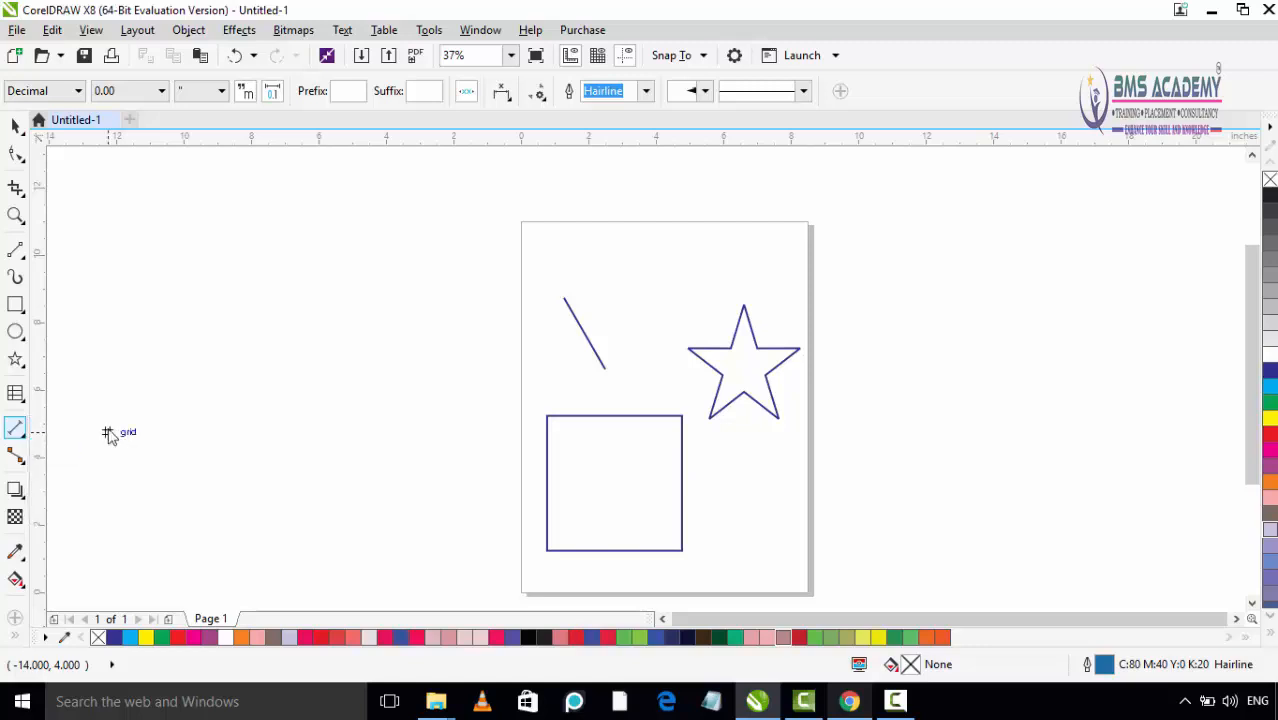
{"action": "scroll", "coordinate": [620, 328], "scroll_direction": "up", "scroll_amount": 2}
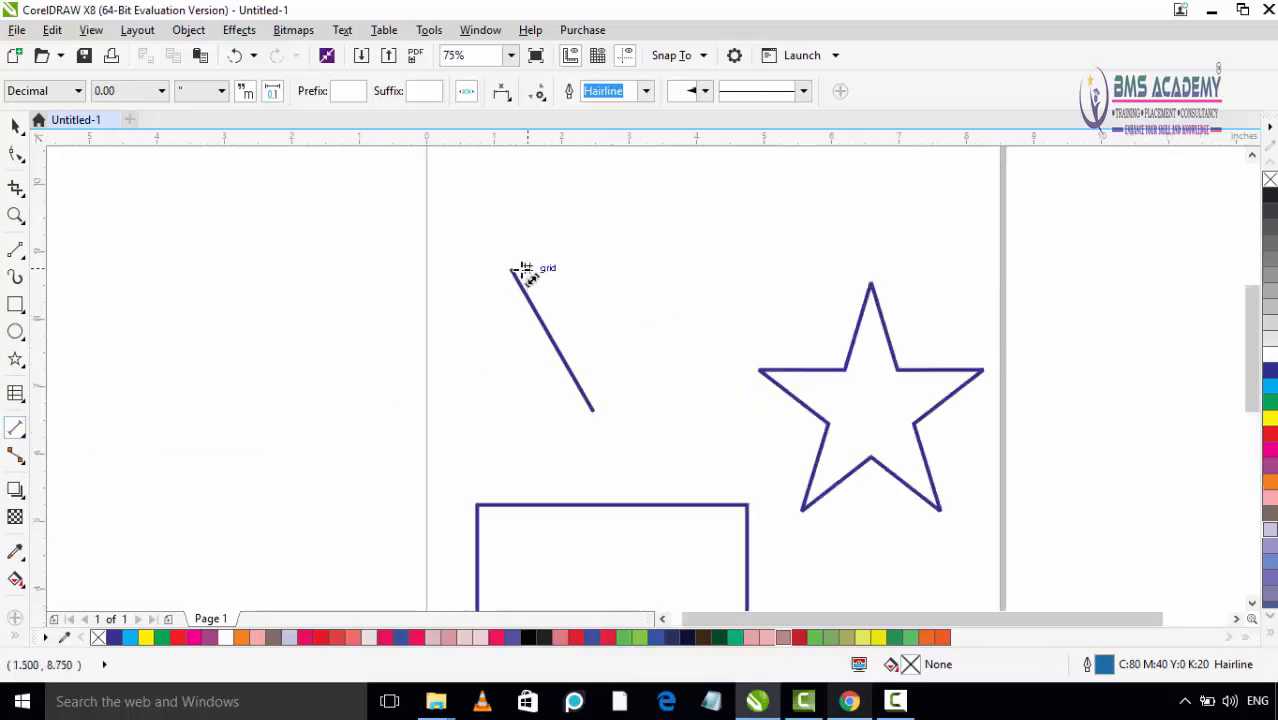
{"action": "left_click_drag", "start_coordinate": [511, 270], "coordinate": [597, 410]}
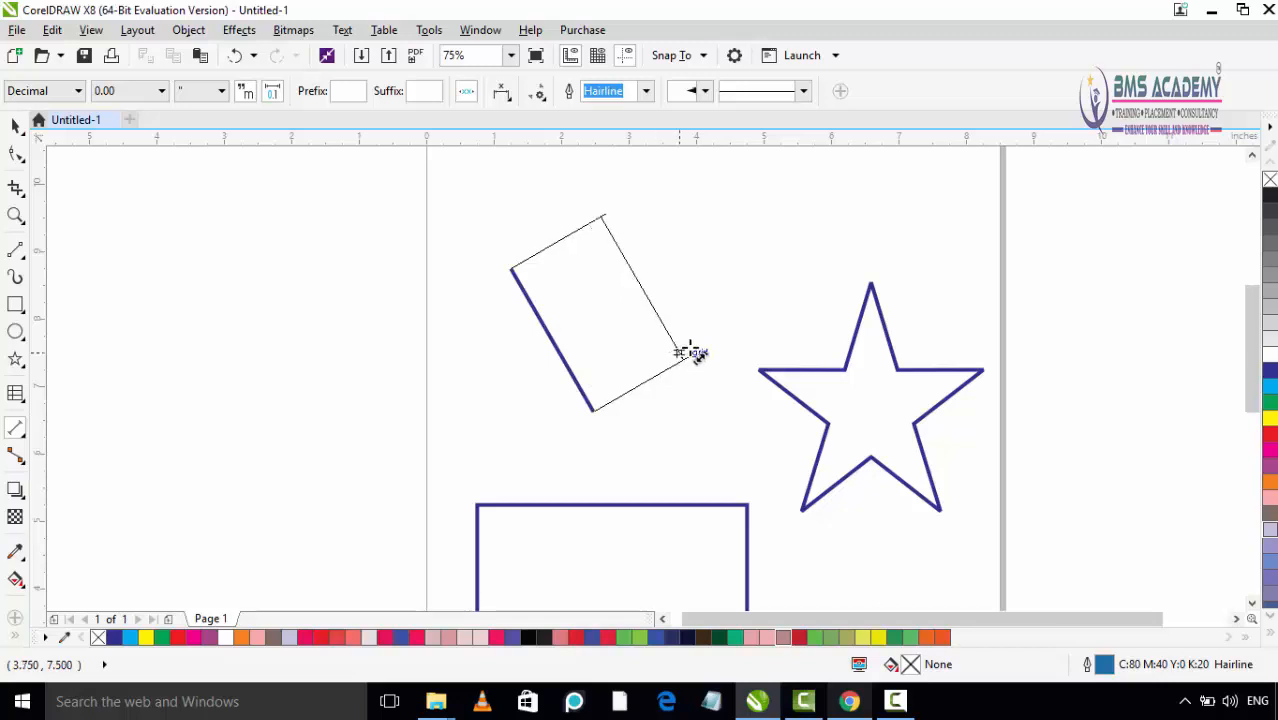
{"action": "left_click", "coordinate": [688, 350]}
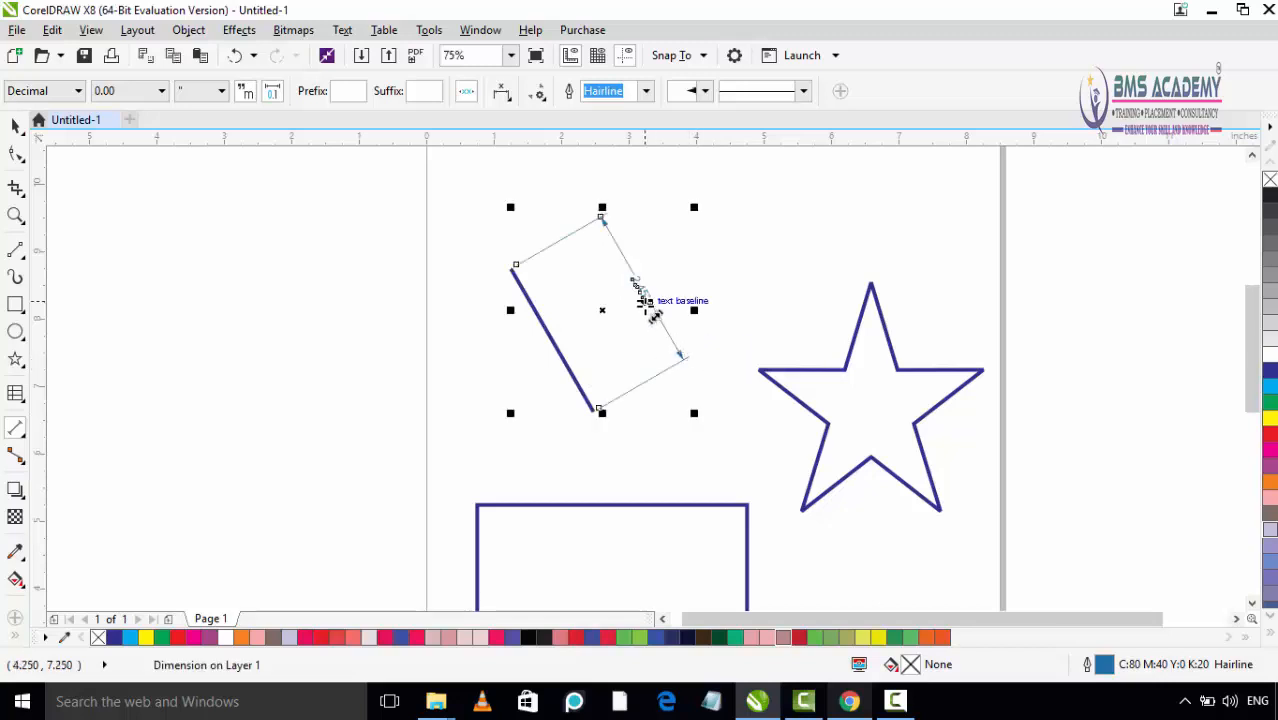
{"action": "scroll", "coordinate": [528, 308], "scroll_direction": "up", "scroll_amount": 2}
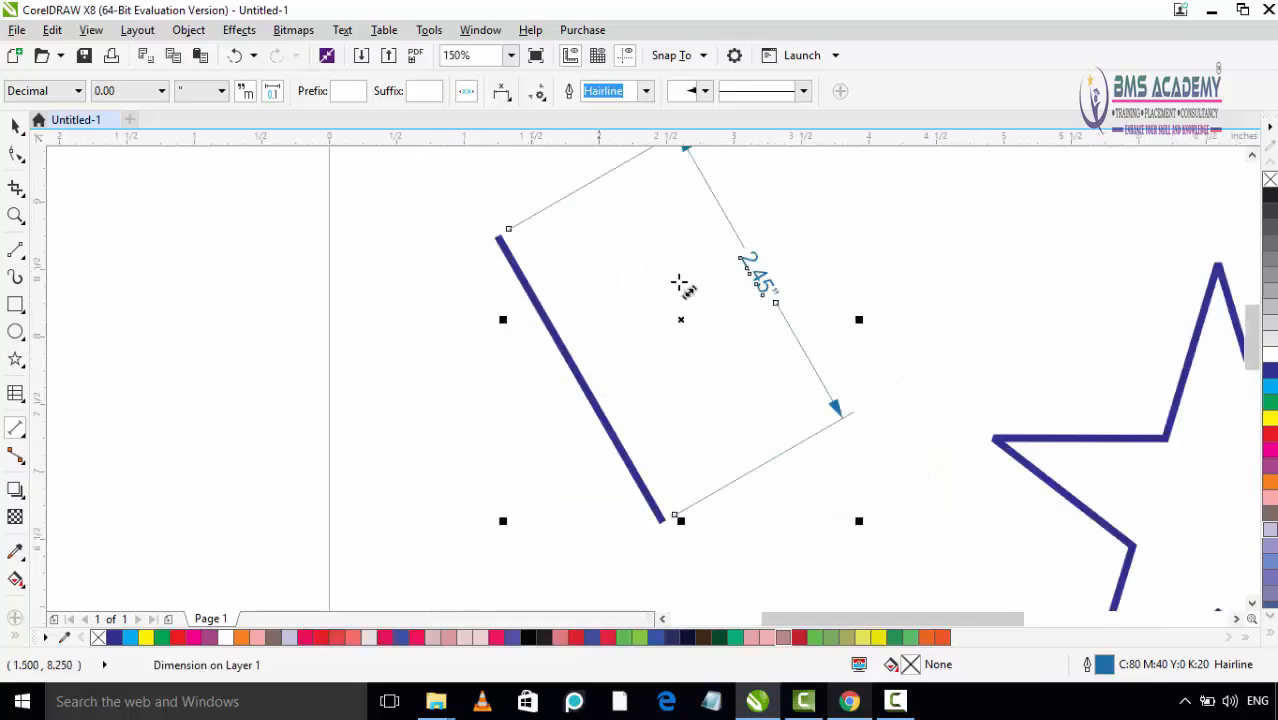
{"action": "key", "text": "space"}
{"action": "left_click", "coordinate": [799, 268]}
{"action": "scroll", "coordinate": [799, 268], "scroll_direction": "down", "scroll_amount": 1}
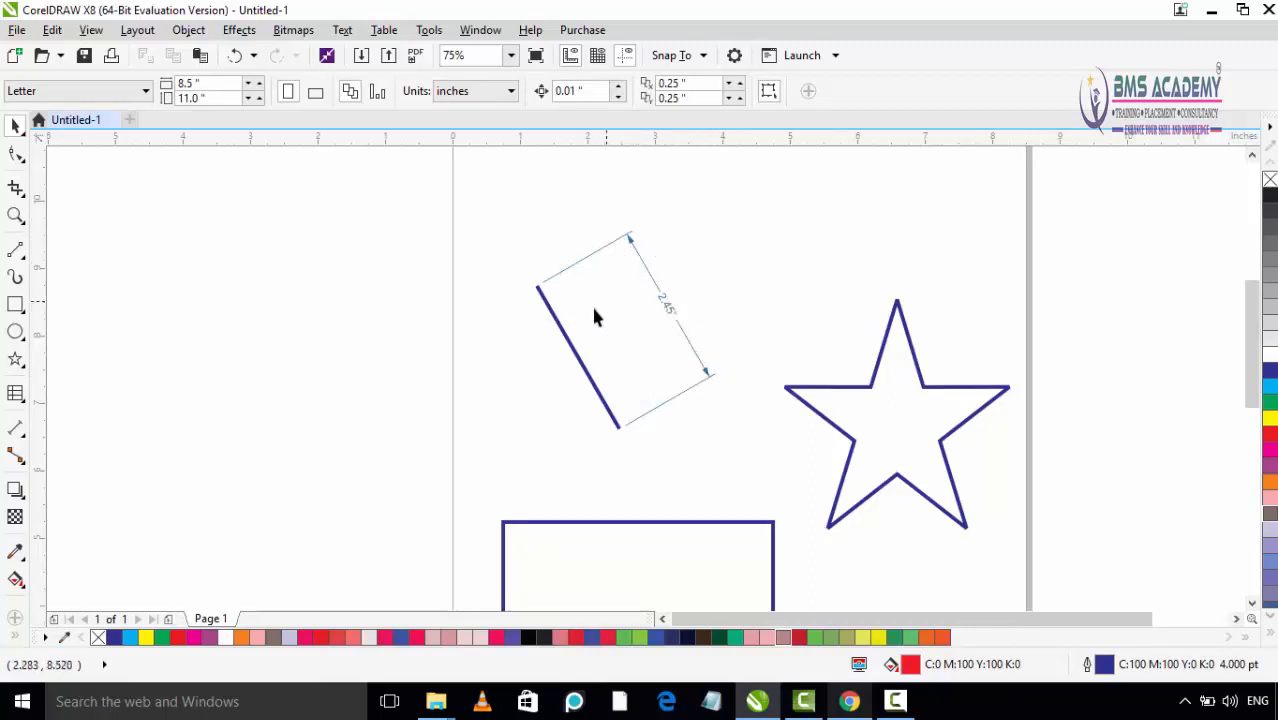
{"action": "scroll", "coordinate": [578, 365], "scroll_direction": "up", "scroll_amount": 2}
{"action": "left_click", "coordinate": [580, 363]}
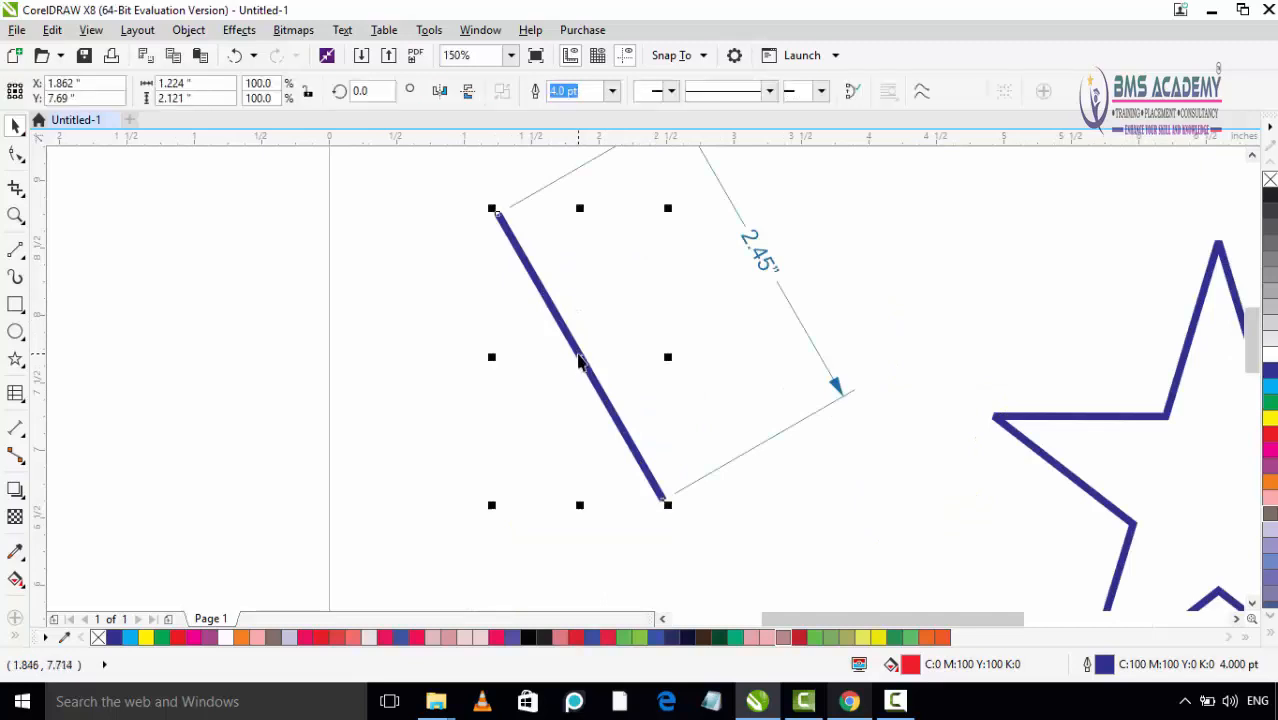
{"action": "scroll", "coordinate": [668, 347], "scroll_direction": "down", "scroll_amount": 2}
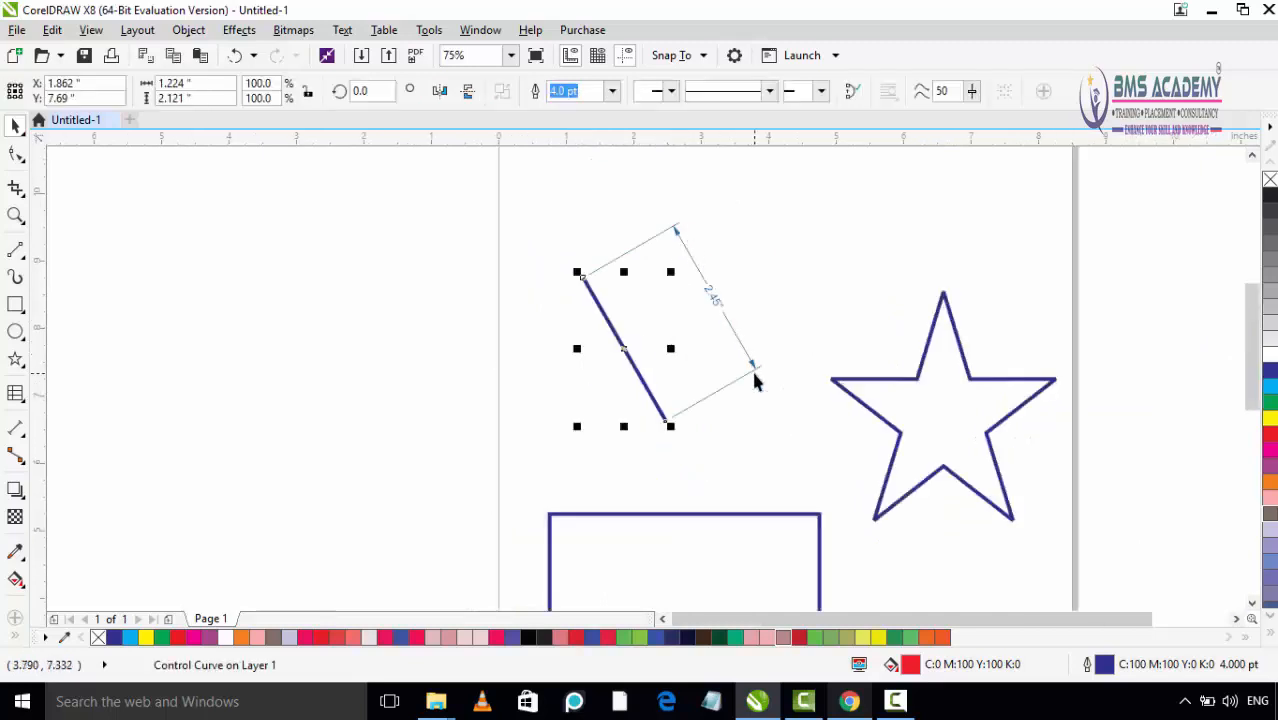
{"action": "left_click", "coordinate": [709, 296]}
{"action": "left_click", "coordinate": [775, 250]}
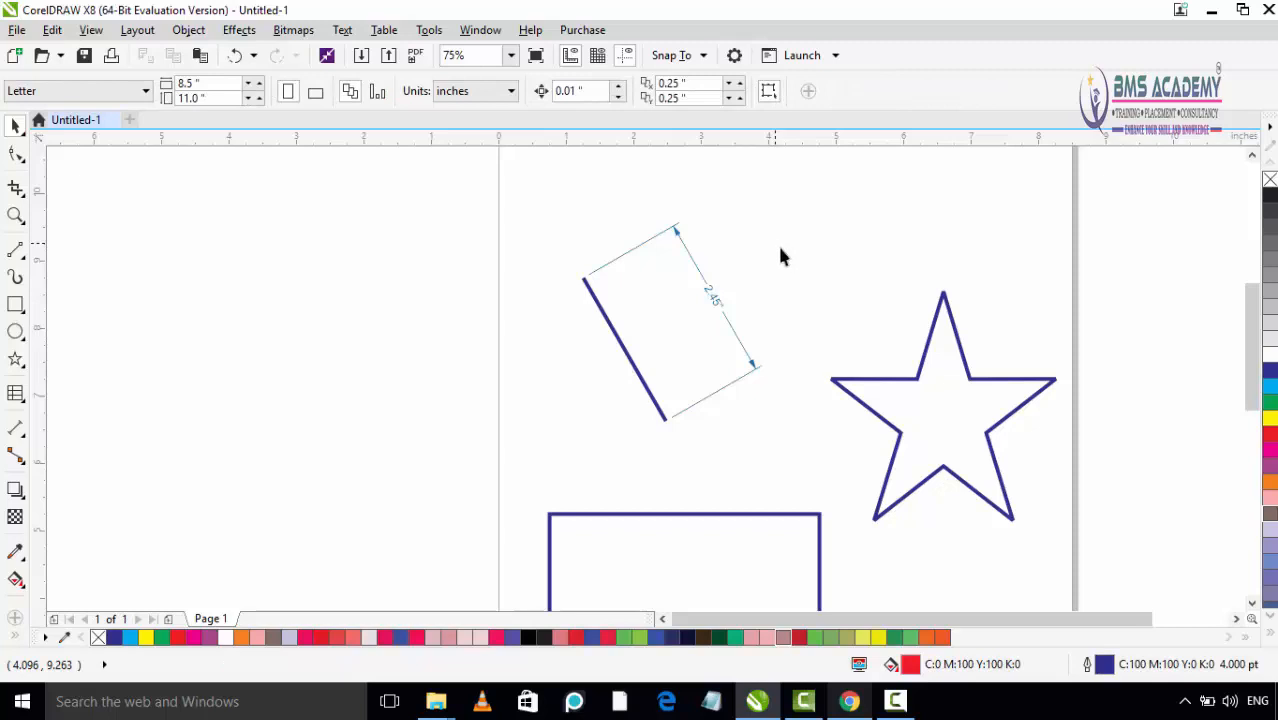
Check the horizontal unit choices in the document's ruler options and close them without applying changes.
{"action": "double_click", "coordinate": [1250, 140]}
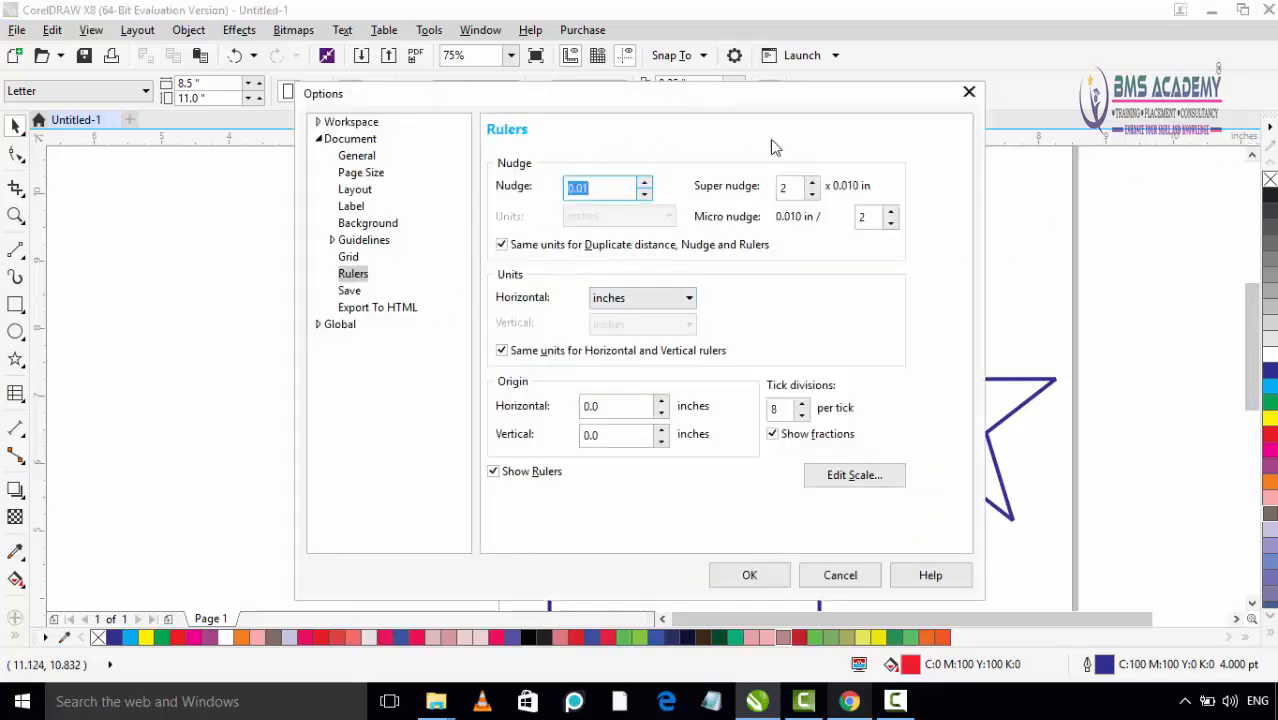
{"action": "left_click", "coordinate": [627, 300]}
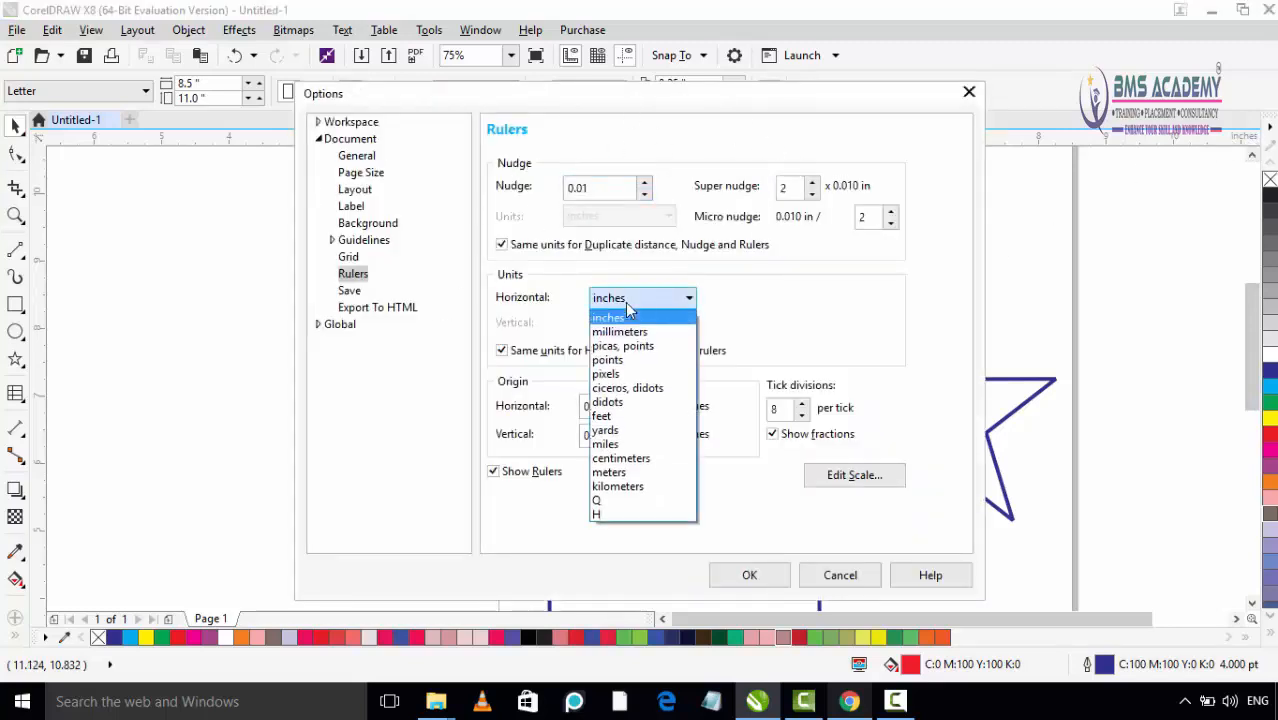
{"action": "left_click", "coordinate": [627, 316]}
{"action": "left_click", "coordinate": [972, 91]}
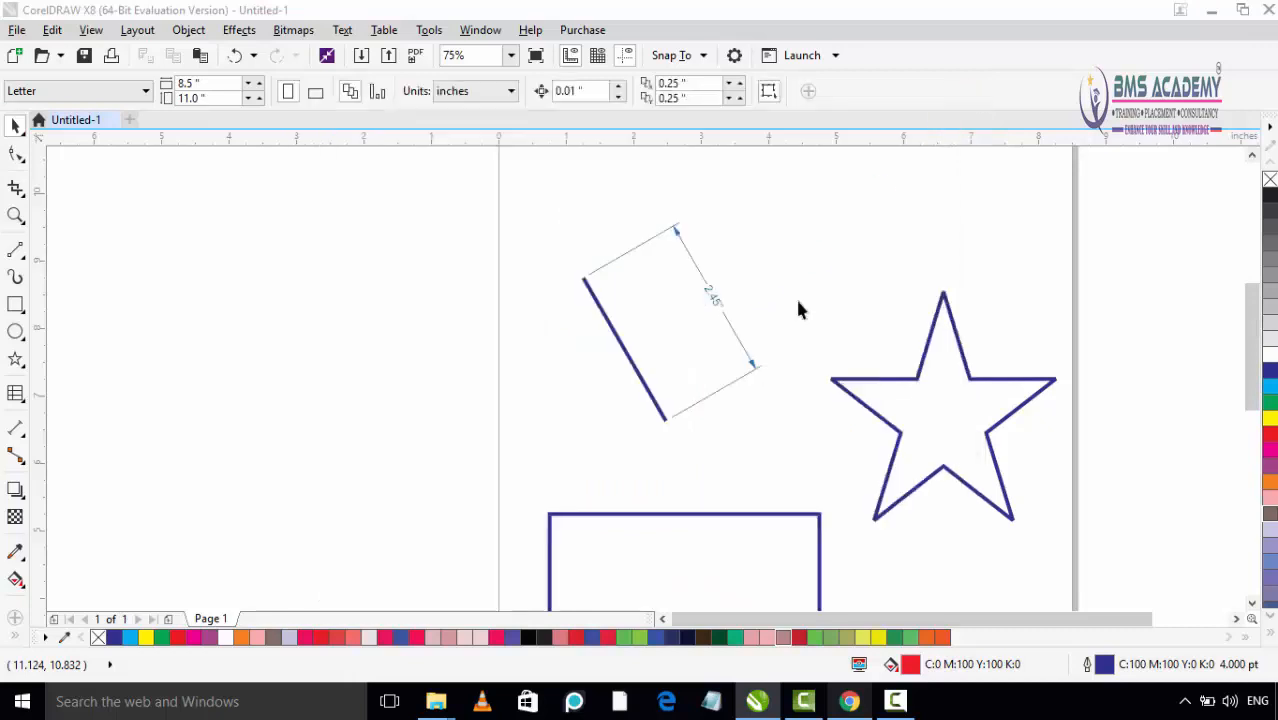
Add a horizontal dimension across the square's top edge, with the dimension line about 0.75 inches above it.
{"action": "left_click_drag", "start_coordinate": [849, 303], "coordinate": [645, 217]}
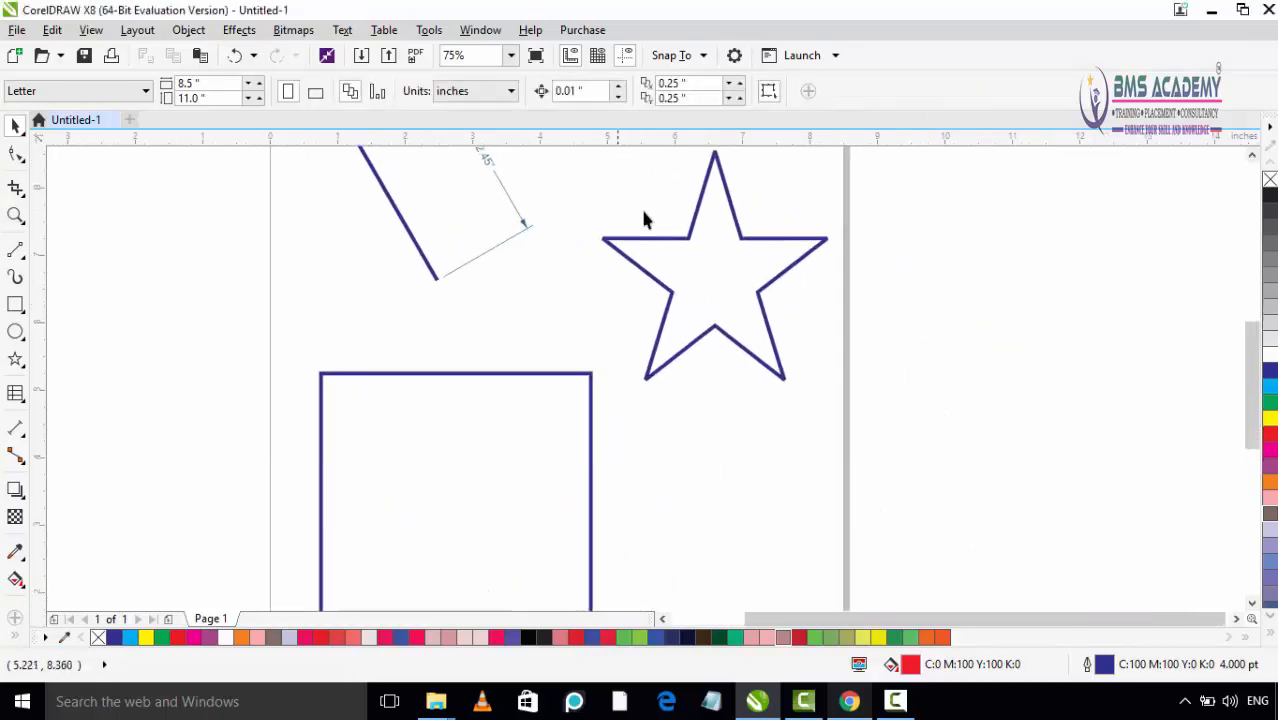
{"action": "left_click", "coordinate": [18, 434]}
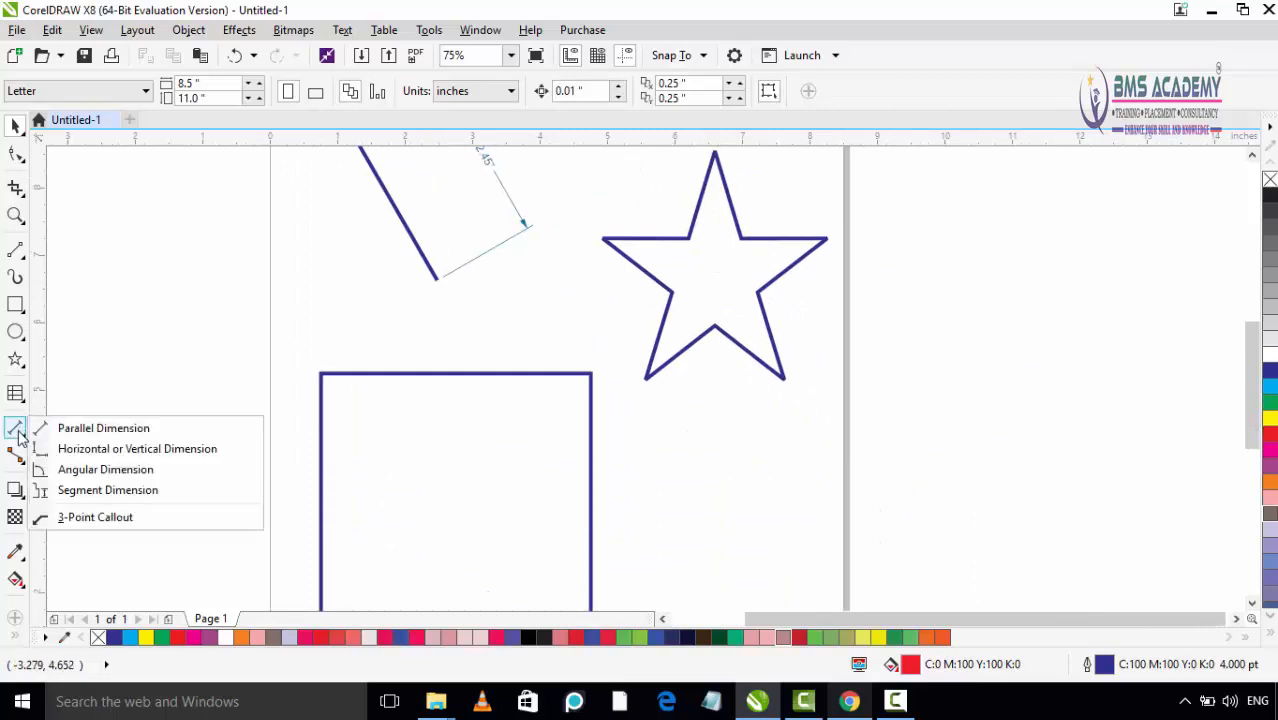
{"action": "left_click", "coordinate": [98, 452]}
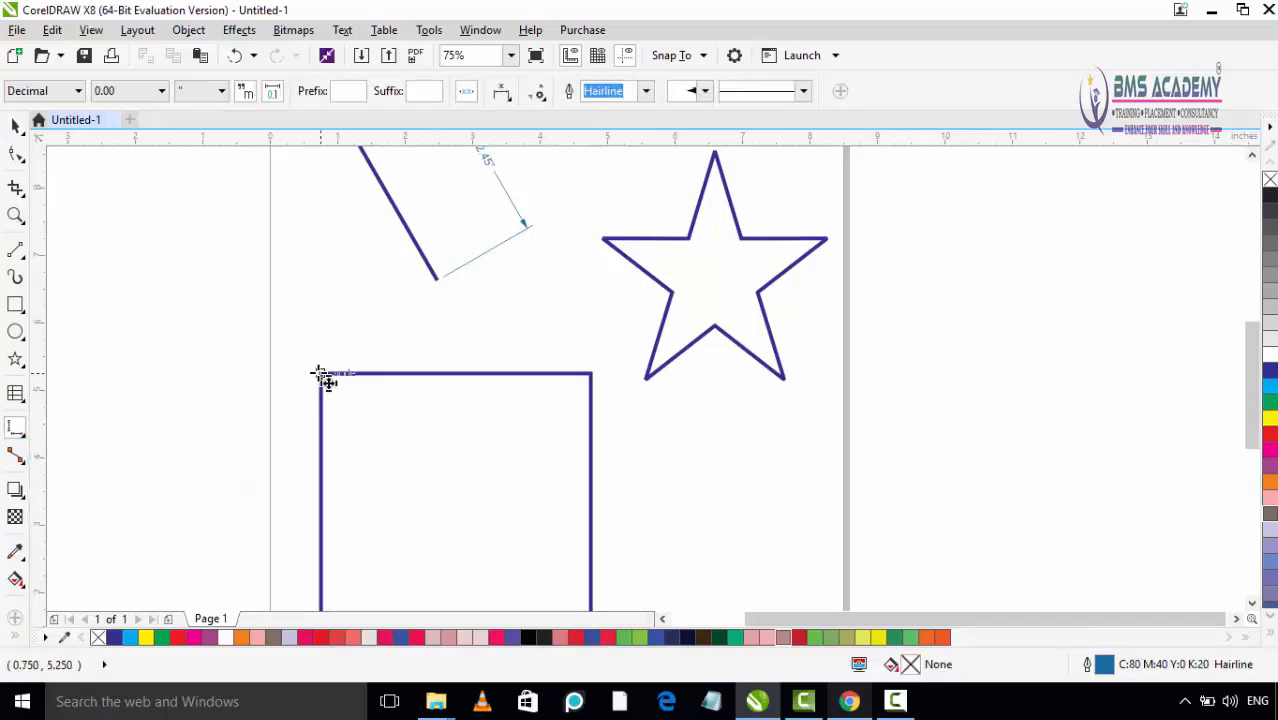
{"action": "left_click_drag", "start_coordinate": [322, 374], "coordinate": [594, 366]}
{"action": "left_click", "coordinate": [593, 335]}
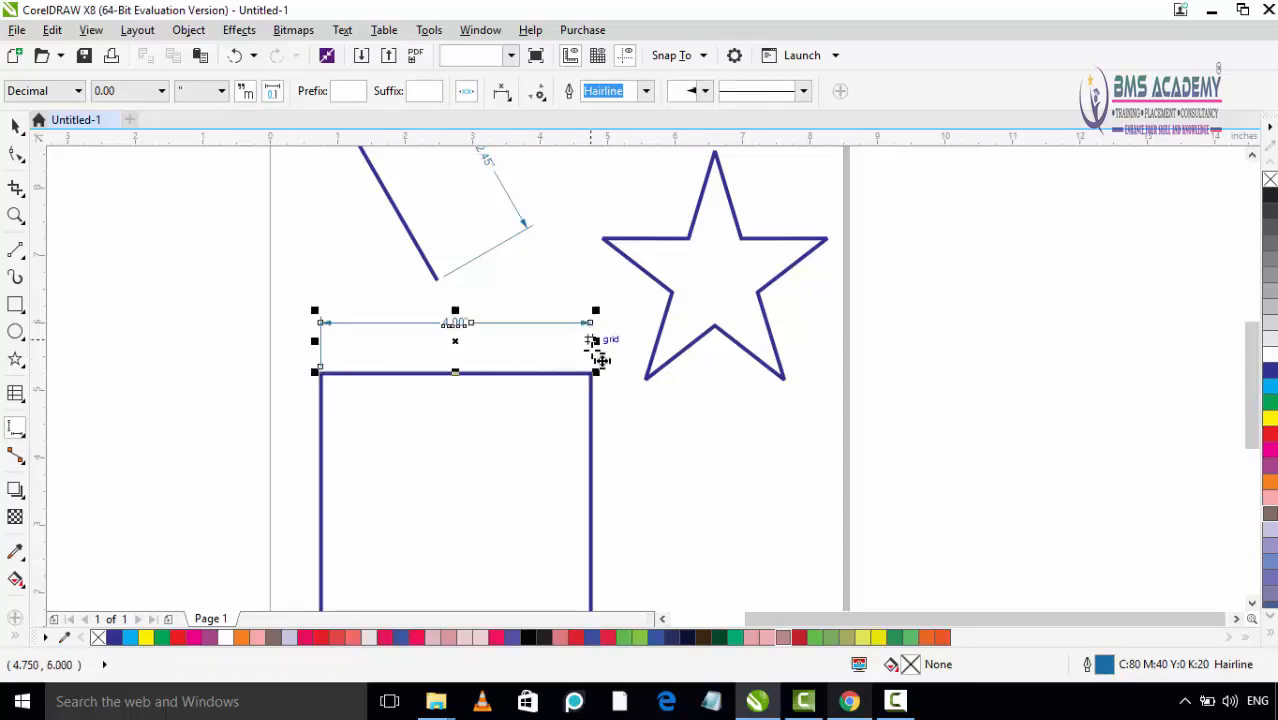
{"action": "scroll", "coordinate": [456, 308], "scroll_direction": "up", "scroll_amount": 2}
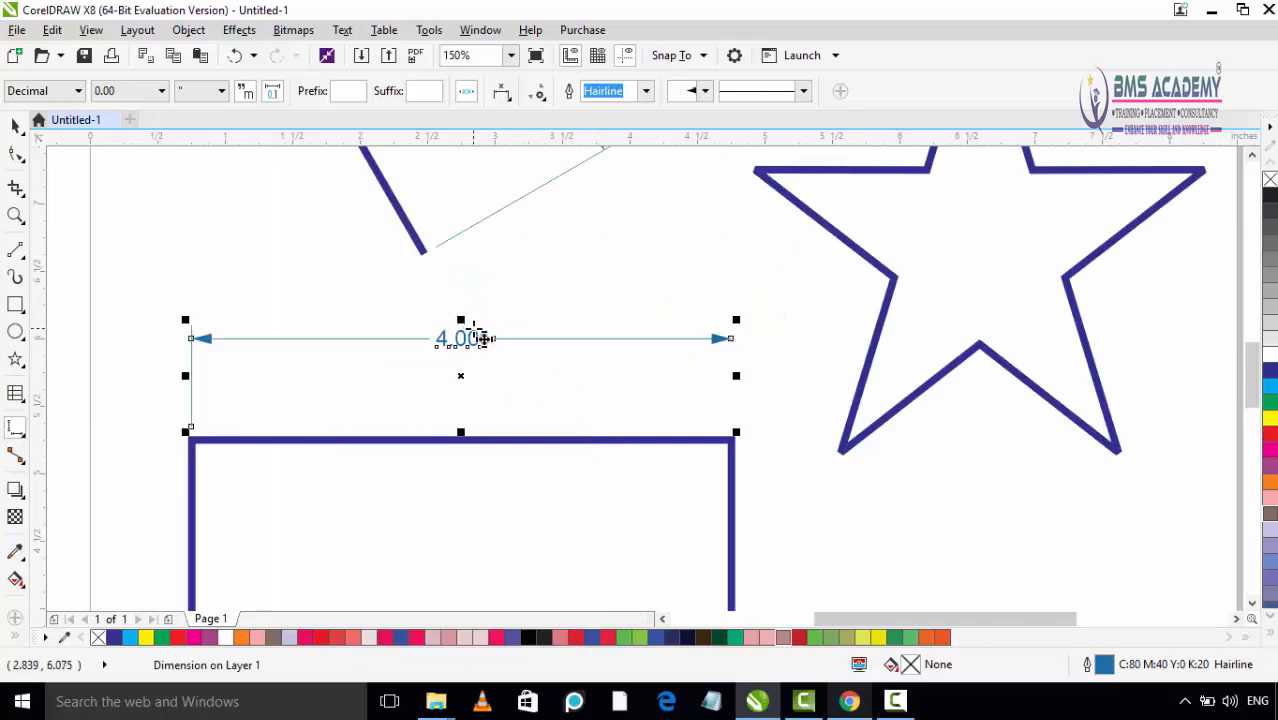
{"action": "scroll", "coordinate": [478, 338], "scroll_direction": "down", "scroll_amount": 2}
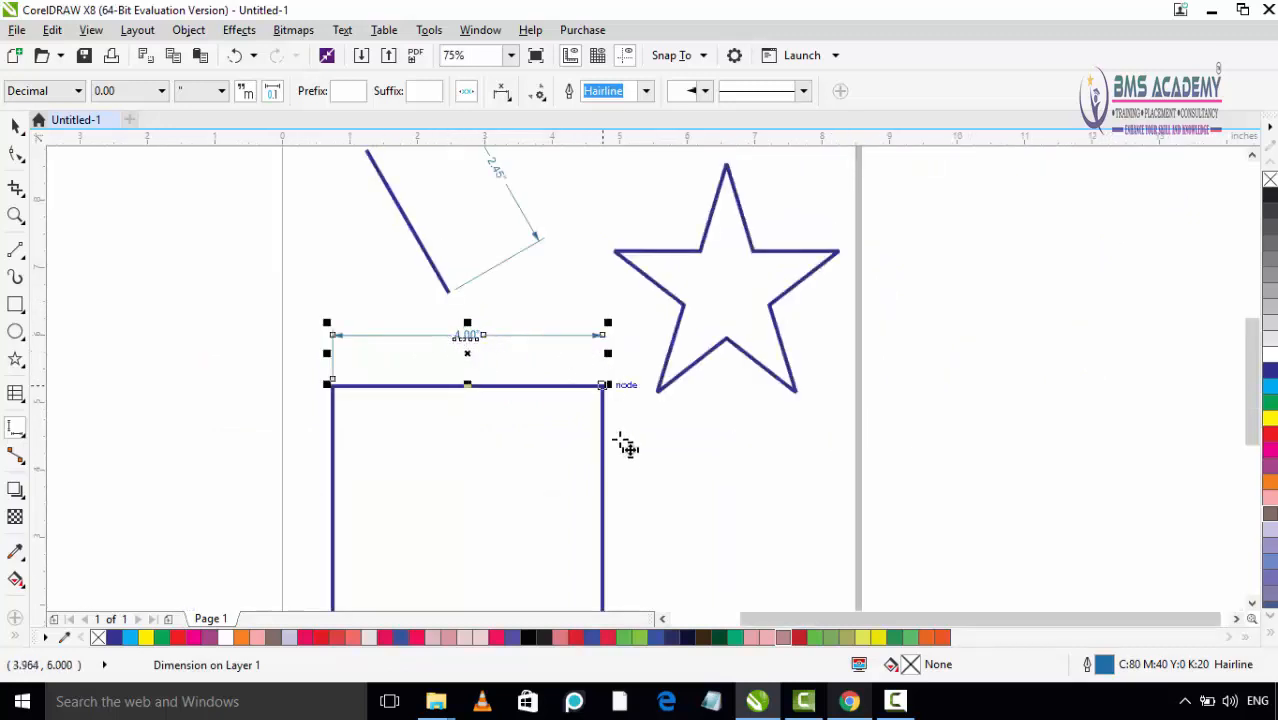
Add a vertical dimension along the square's right edge, with the dimension line about 2 inches outside it.
{"action": "left_click_drag", "start_coordinate": [625, 447], "coordinate": [522, 271]}
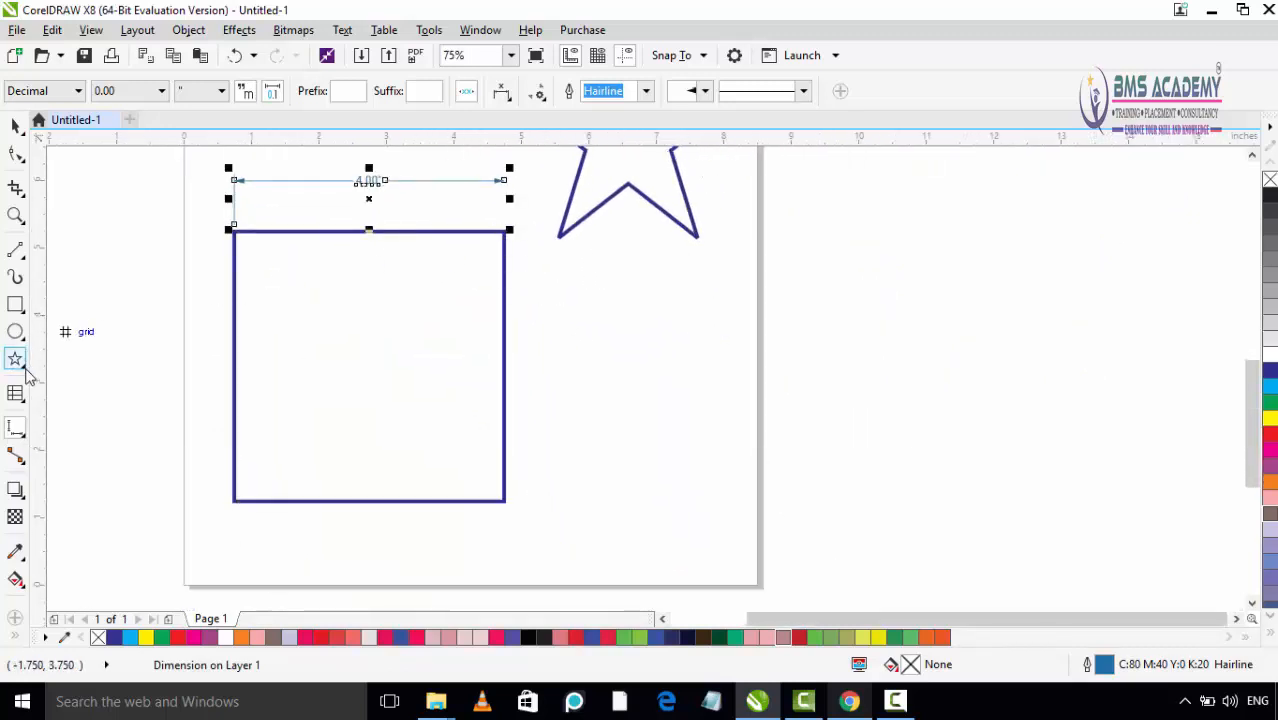
{"action": "left_click", "coordinate": [17, 429]}
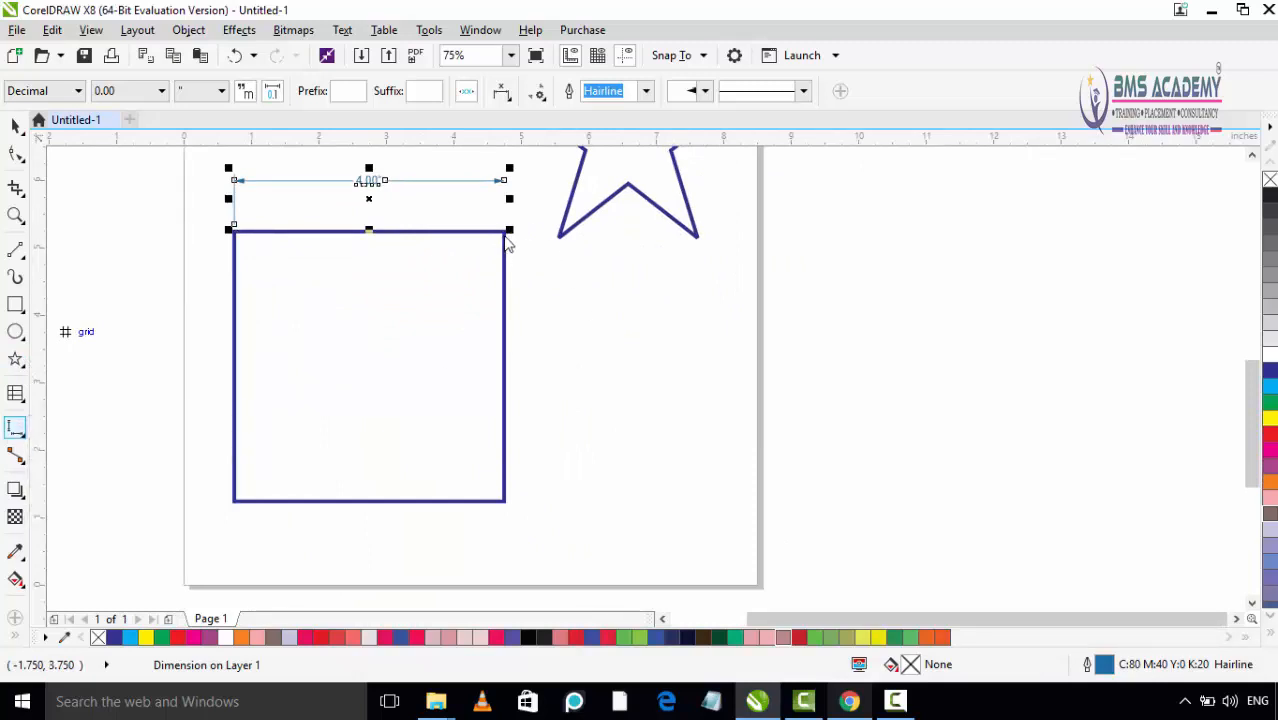
{"action": "left_click_drag", "start_coordinate": [508, 234], "coordinate": [519, 503]}
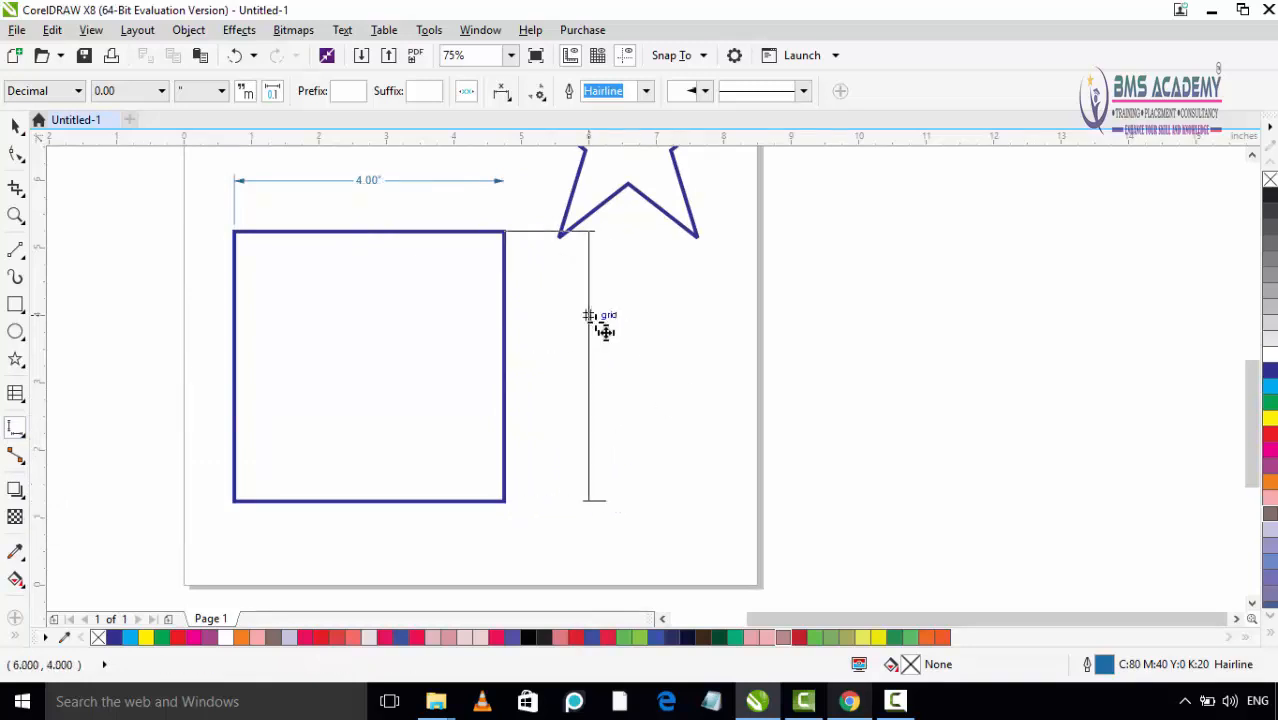
{"action": "left_click", "coordinate": [641, 368]}
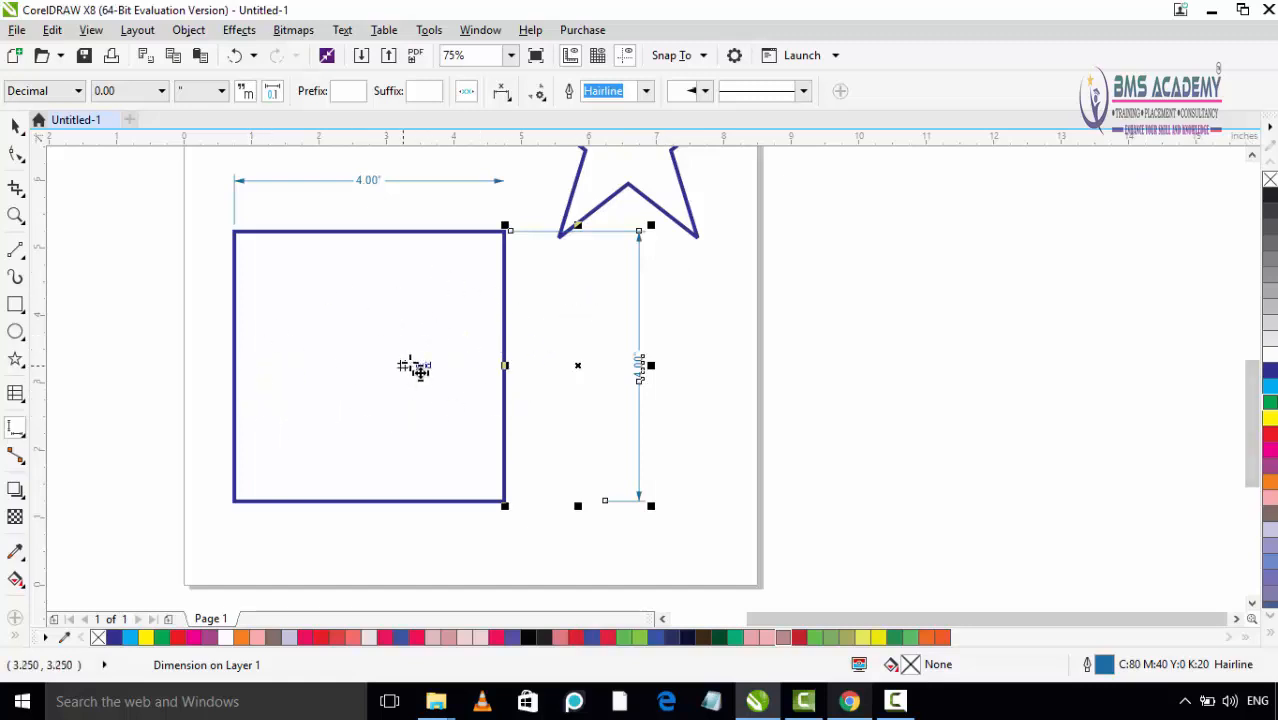
Add an angular dimension at the square's lower-left corner, measured between its bottom and left edges inside the square.
{"action": "left_click", "coordinate": [15, 430]}
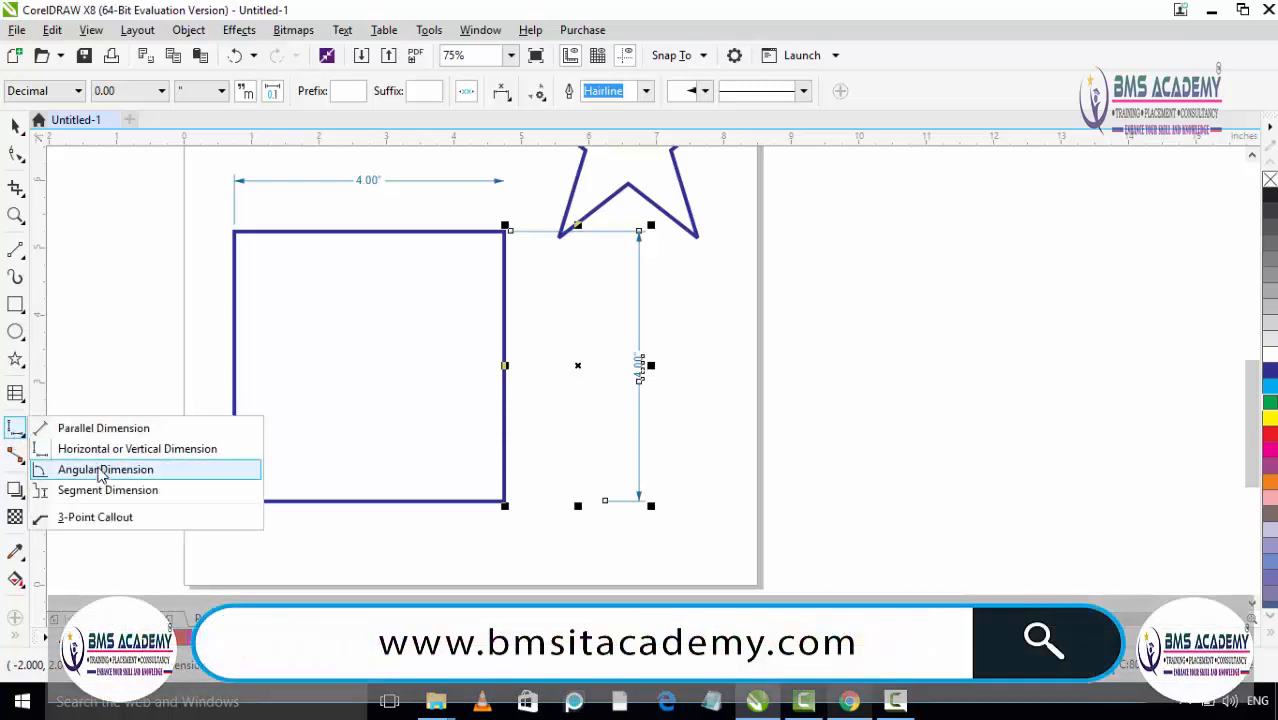
{"action": "left_click", "coordinate": [100, 470]}
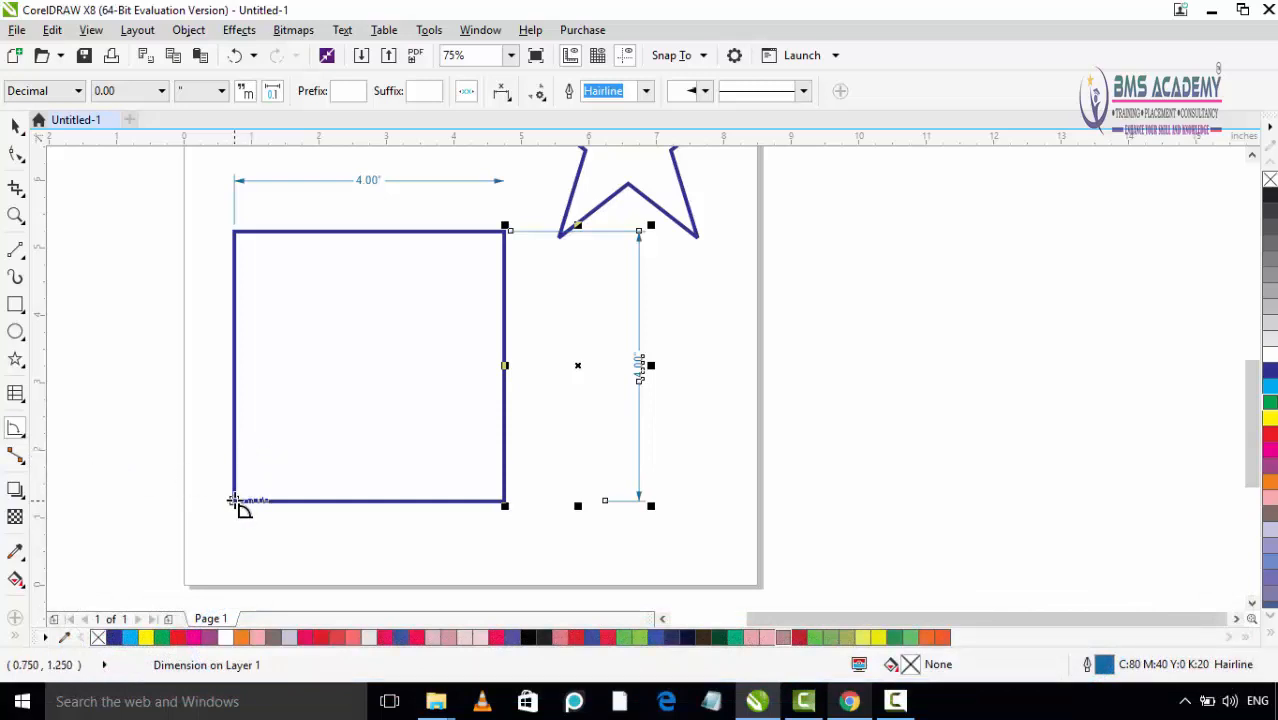
{"action": "left_click_drag", "start_coordinate": [233, 500], "coordinate": [298, 500]}
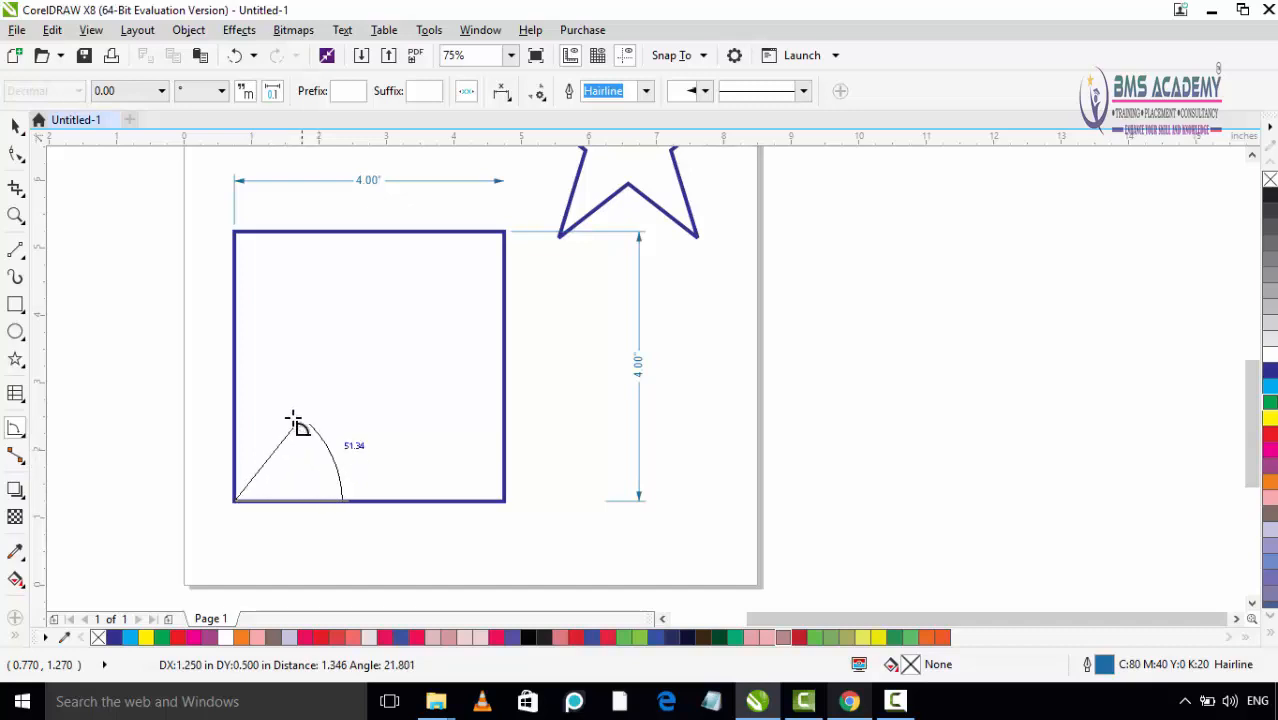
{"action": "left_click", "coordinate": [235, 416]}
{"action": "left_click", "coordinate": [265, 430]}
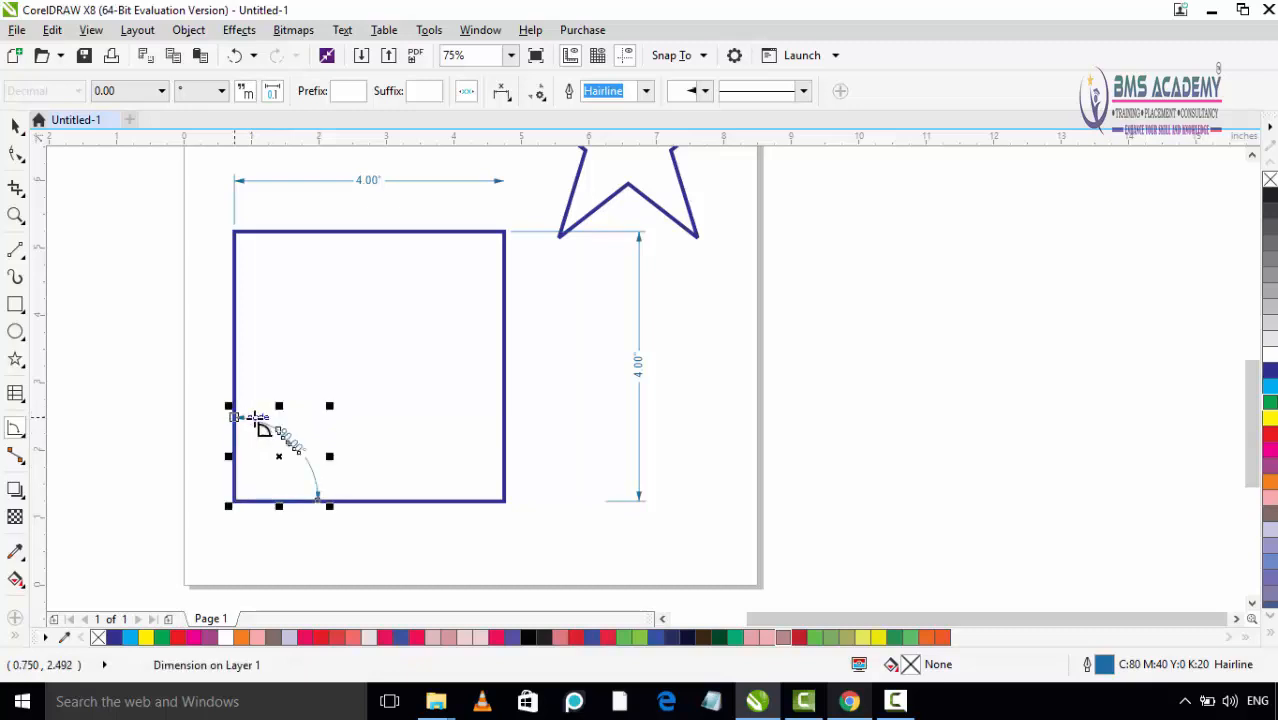
{"action": "scroll", "coordinate": [328, 450], "scroll_direction": "up", "scroll_amount": 2}
{"action": "scroll", "coordinate": [322, 465], "scroll_direction": "down", "scroll_amount": 2}
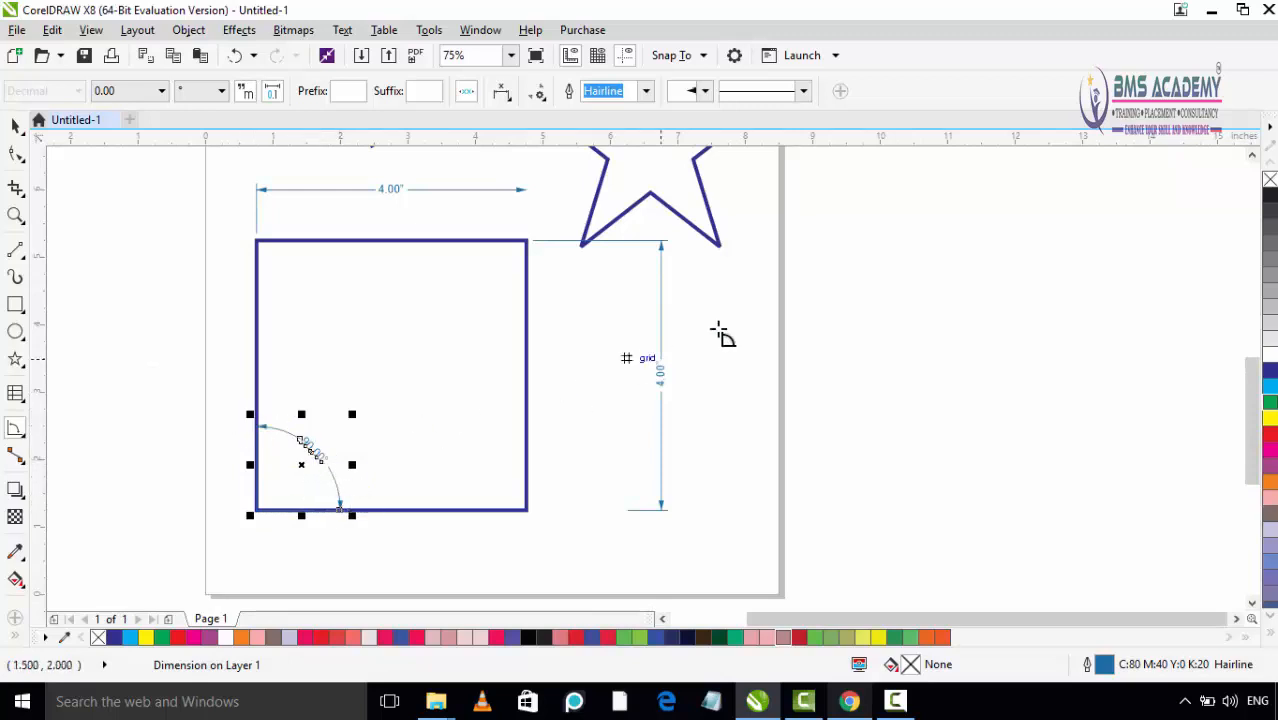
Add an angular dimension at the star's upper-right inner corner, between the right arm's top edge and the top point's right edge.
{"action": "left_click_drag", "start_coordinate": [803, 268], "coordinate": [753, 463]}
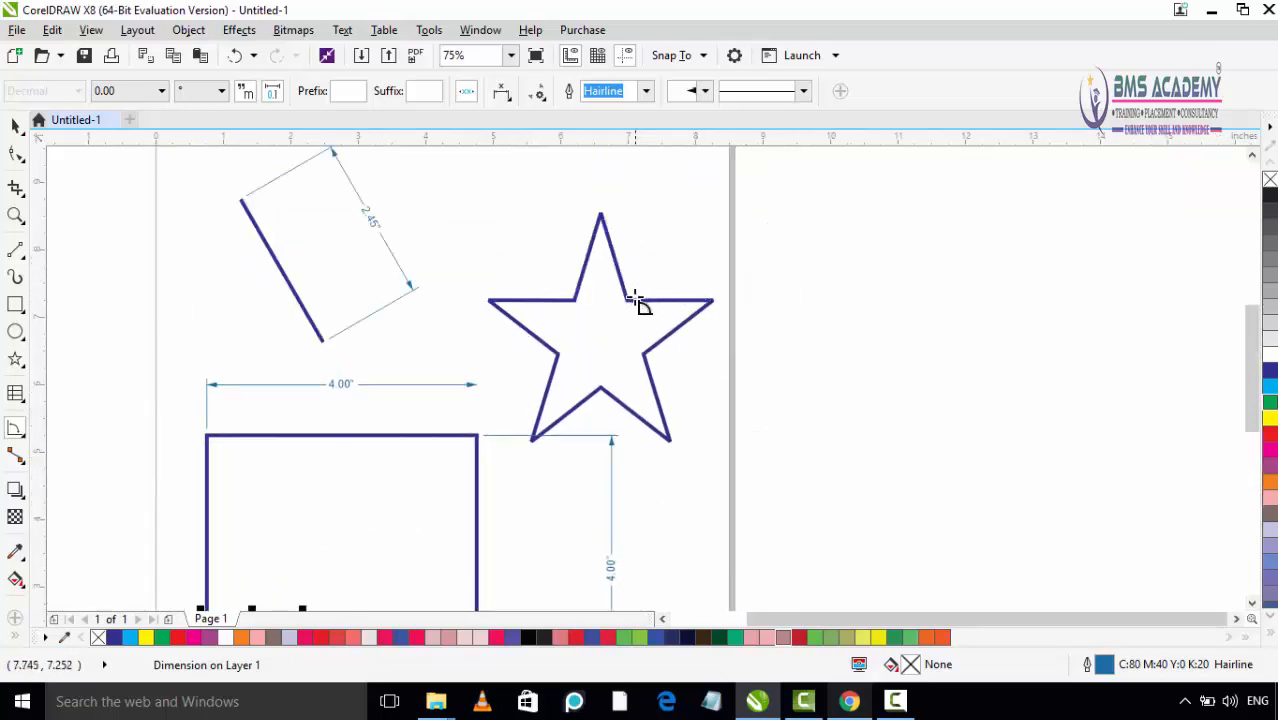
{"action": "left_click_drag", "start_coordinate": [628, 300], "coordinate": [684, 297]}
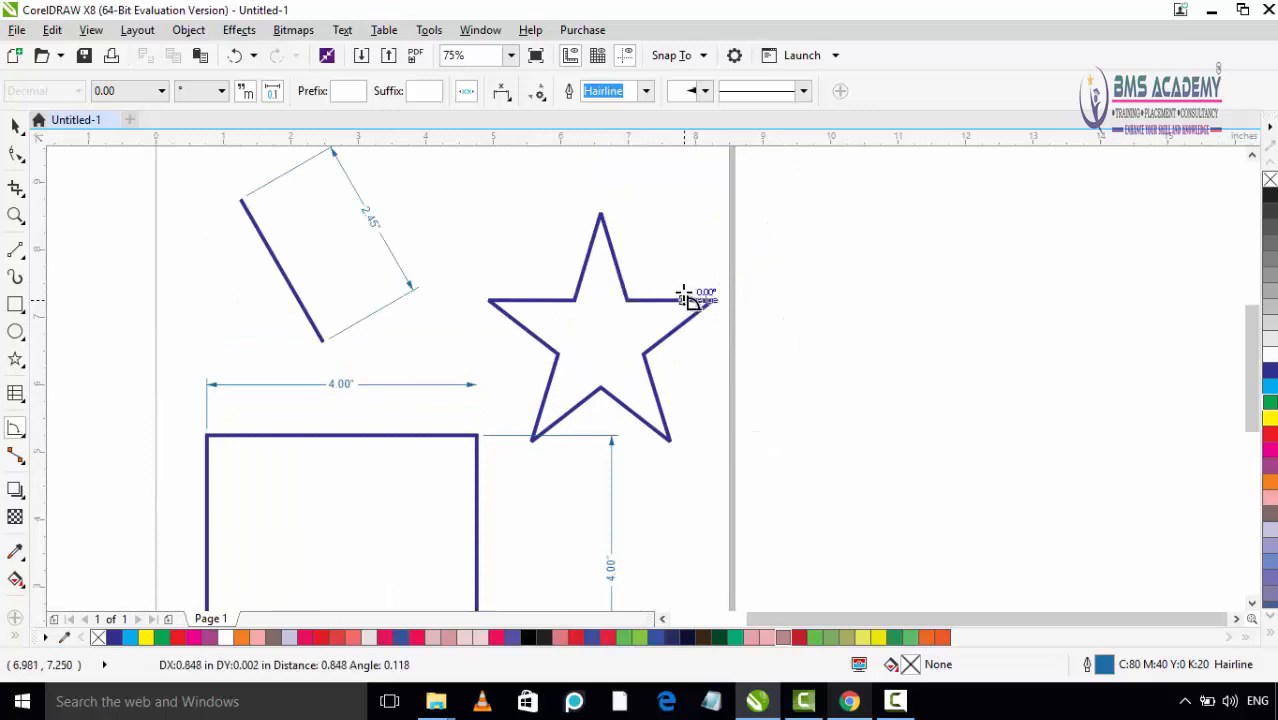
{"action": "left_click", "coordinate": [612, 250]}
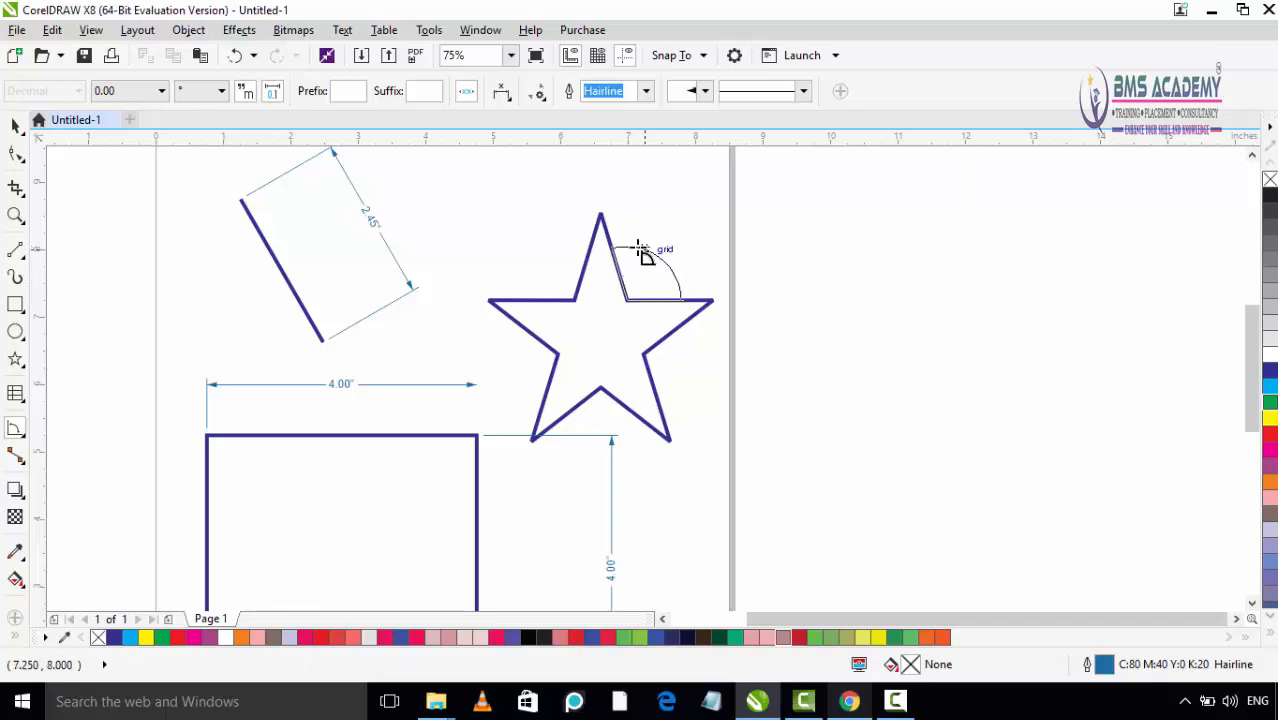
{"action": "left_click", "coordinate": [670, 283]}
{"action": "left_click", "coordinate": [688, 283]}
{"action": "scroll", "coordinate": [690, 284], "scroll_direction": "up", "scroll_amount": 2}
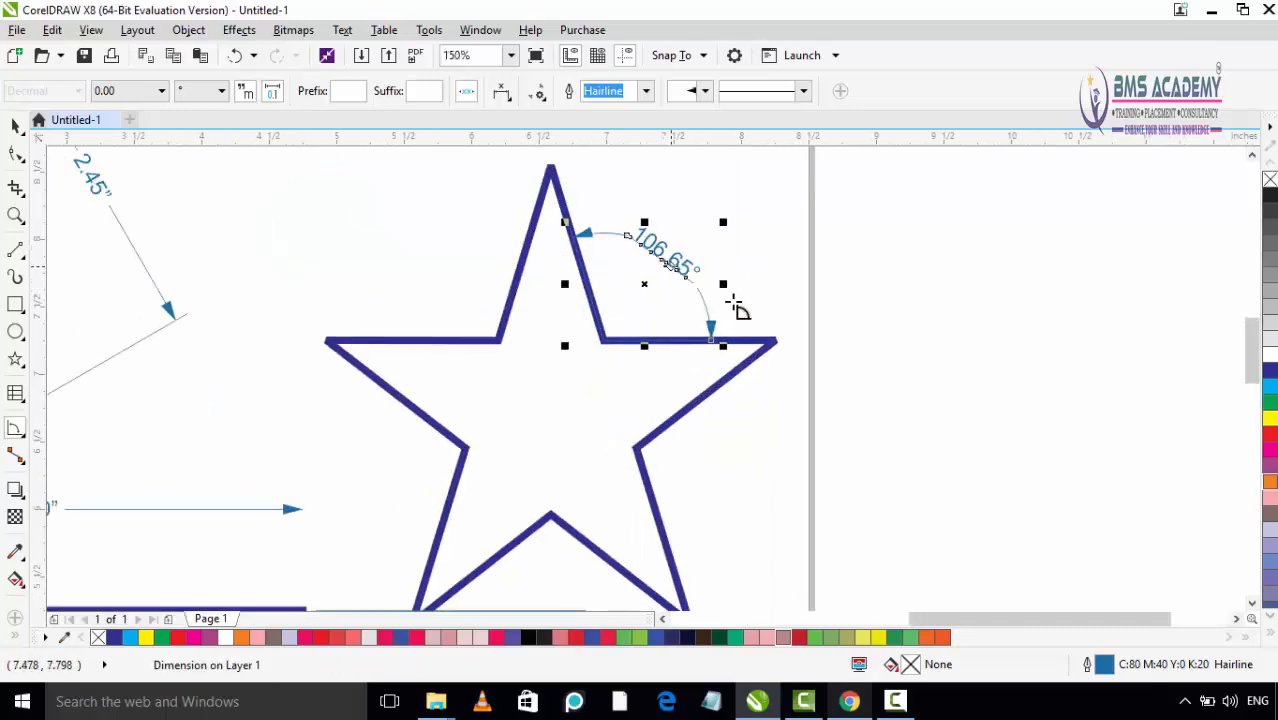
{"action": "scroll", "coordinate": [776, 374], "scroll_direction": "down", "scroll_amount": 2}
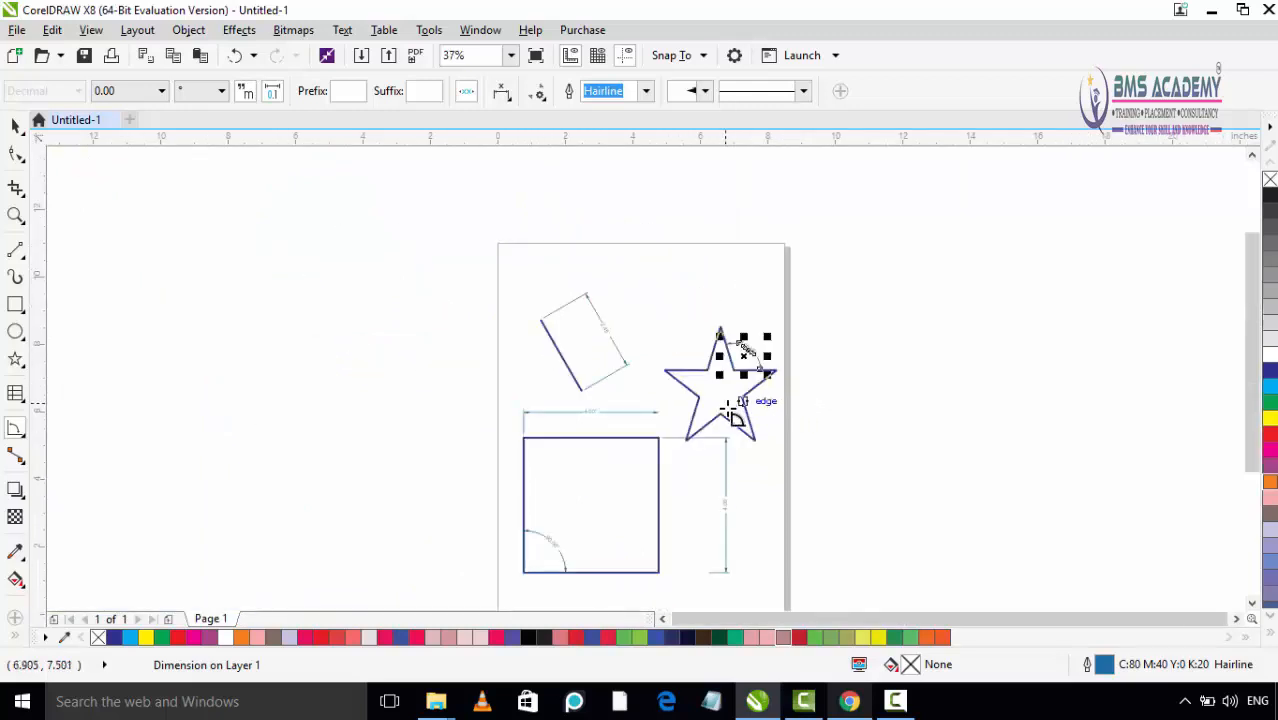
{"action": "scroll", "coordinate": [740, 425], "scroll_direction": "up", "scroll_amount": 1}
{"action": "scroll", "coordinate": [750, 440], "scroll_direction": "down", "scroll_amount": 1}
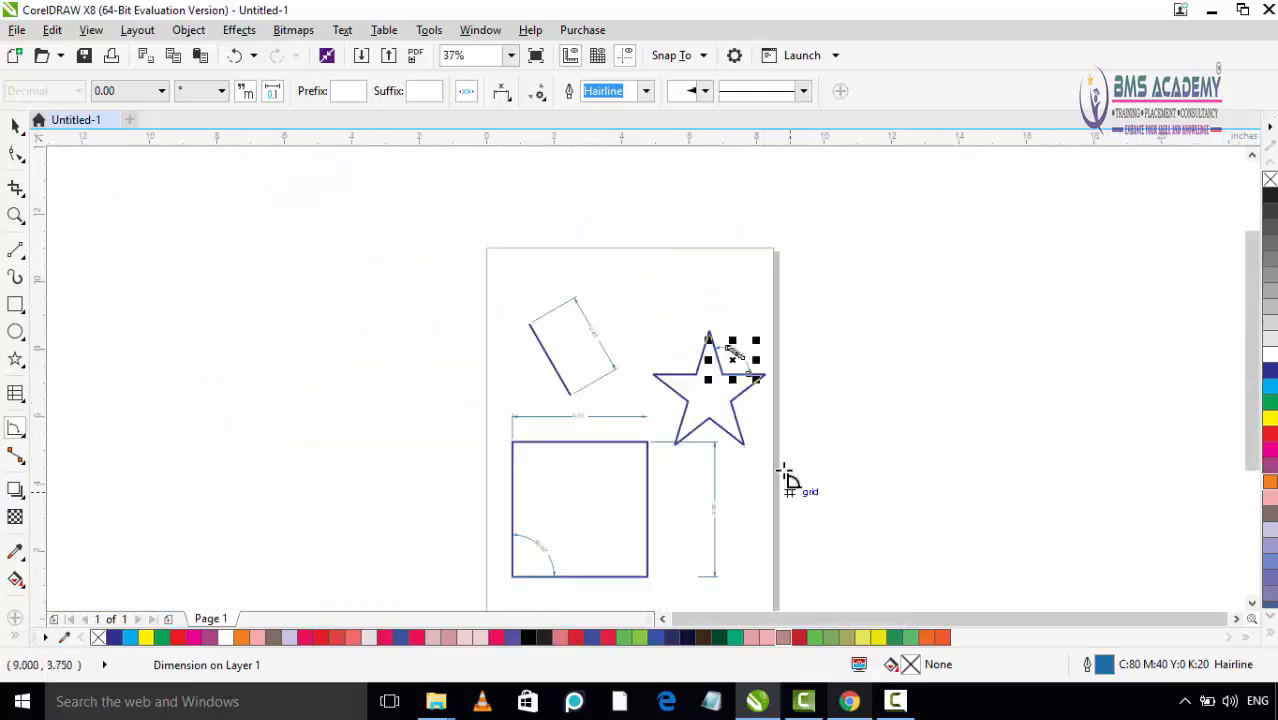
{"action": "left_click_drag", "start_coordinate": [773, 485], "coordinate": [733, 362]}
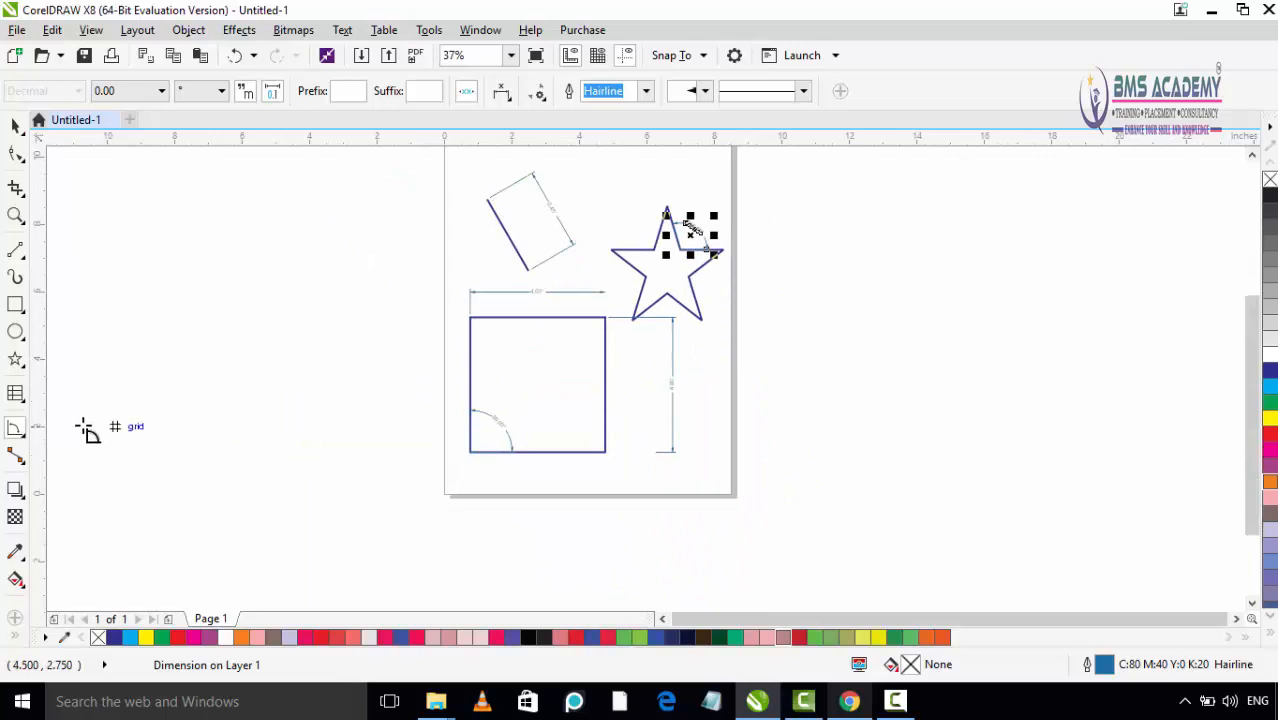
Undo the star's angular dimension and add a segment dimension about 0.5 inches outside the top point's right edge.
{"action": "left_click", "coordinate": [15, 430]}
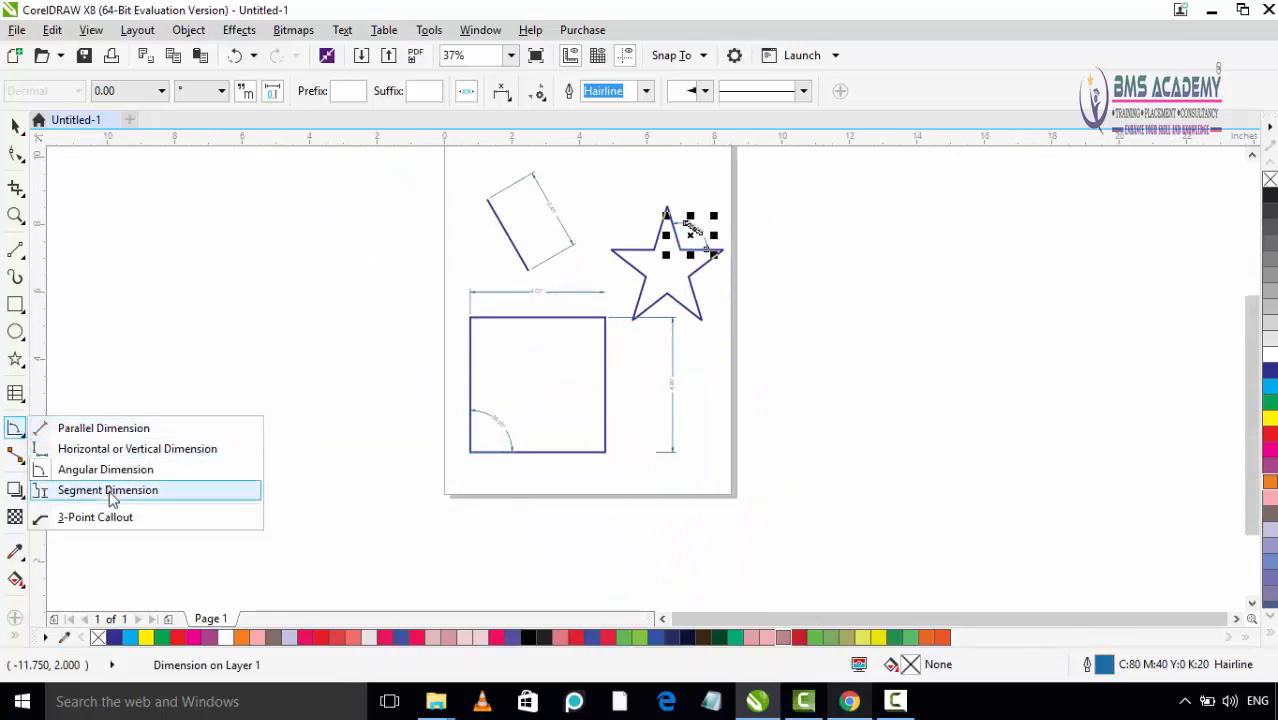
{"action": "left_click", "coordinate": [108, 490]}
{"action": "left_click_drag", "start_coordinate": [941, 362], "coordinate": [799, 320]}
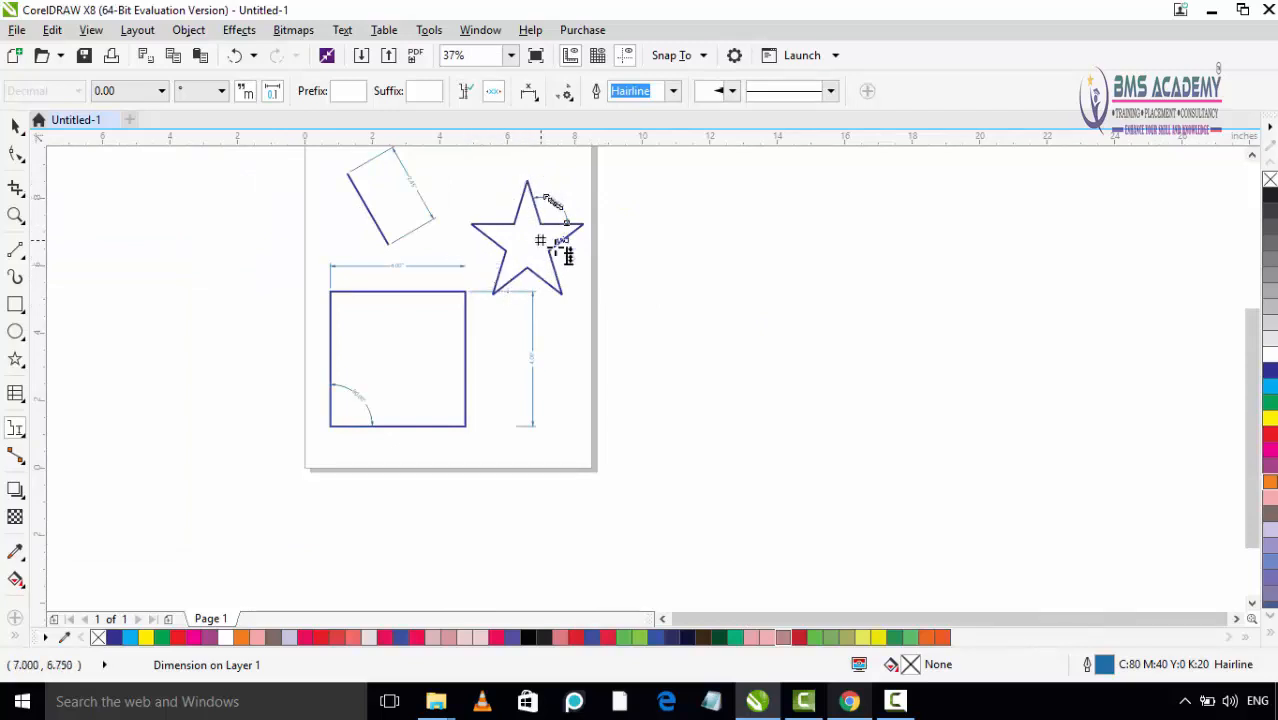
{"action": "scroll", "coordinate": [540, 215], "scroll_direction": "up", "scroll_amount": 4}
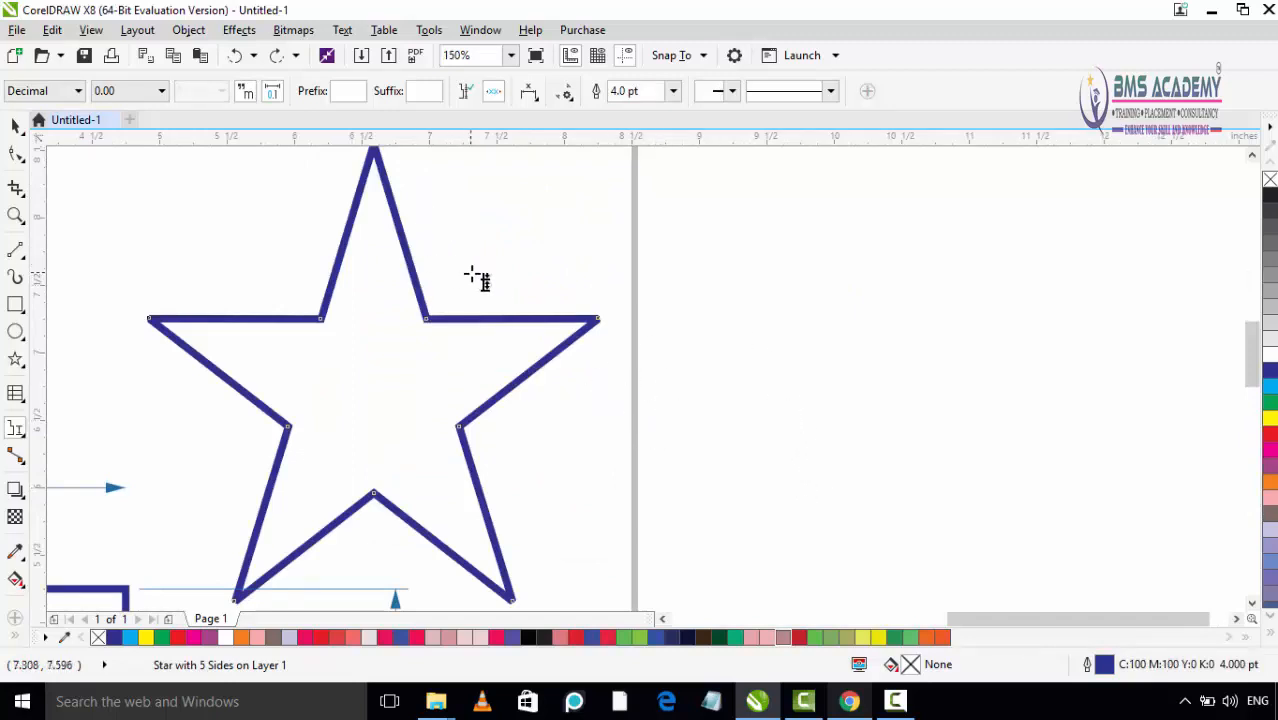
{"action": "left_click_drag", "start_coordinate": [494, 294], "coordinate": [511, 300]}
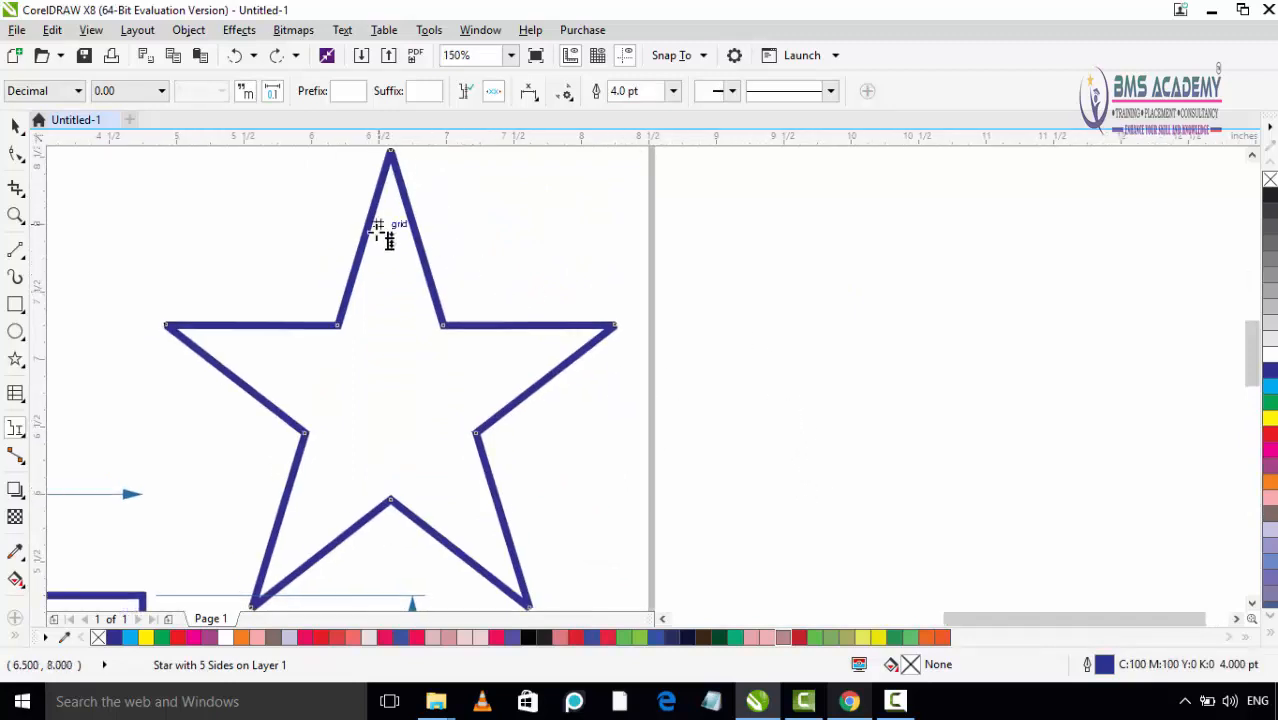
{"action": "left_click", "coordinate": [395, 157]}
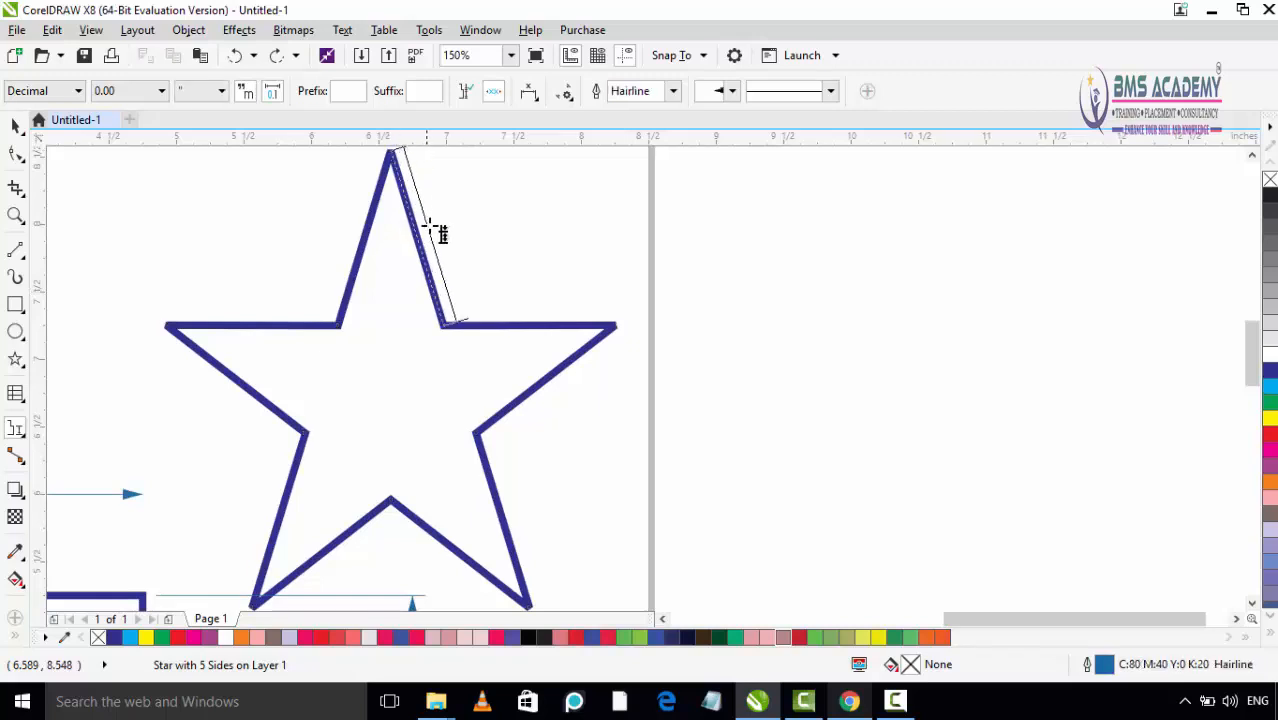
{"action": "left_click", "coordinate": [490, 222]}
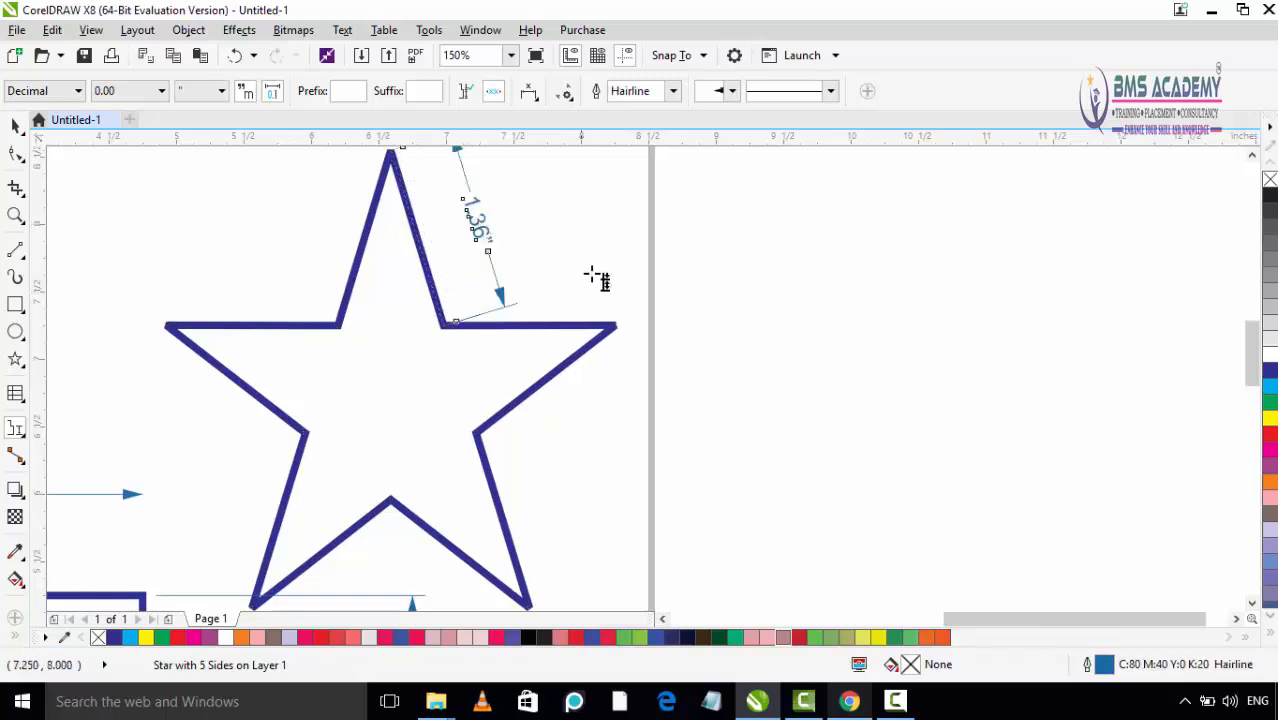
Add segment dimensions to the star's right arm, about 0.3 inches above its top edge and about 0.5 inches outside its lower edge.
{"action": "left_click", "coordinate": [627, 322]}
{"action": "left_click", "coordinate": [627, 285]}
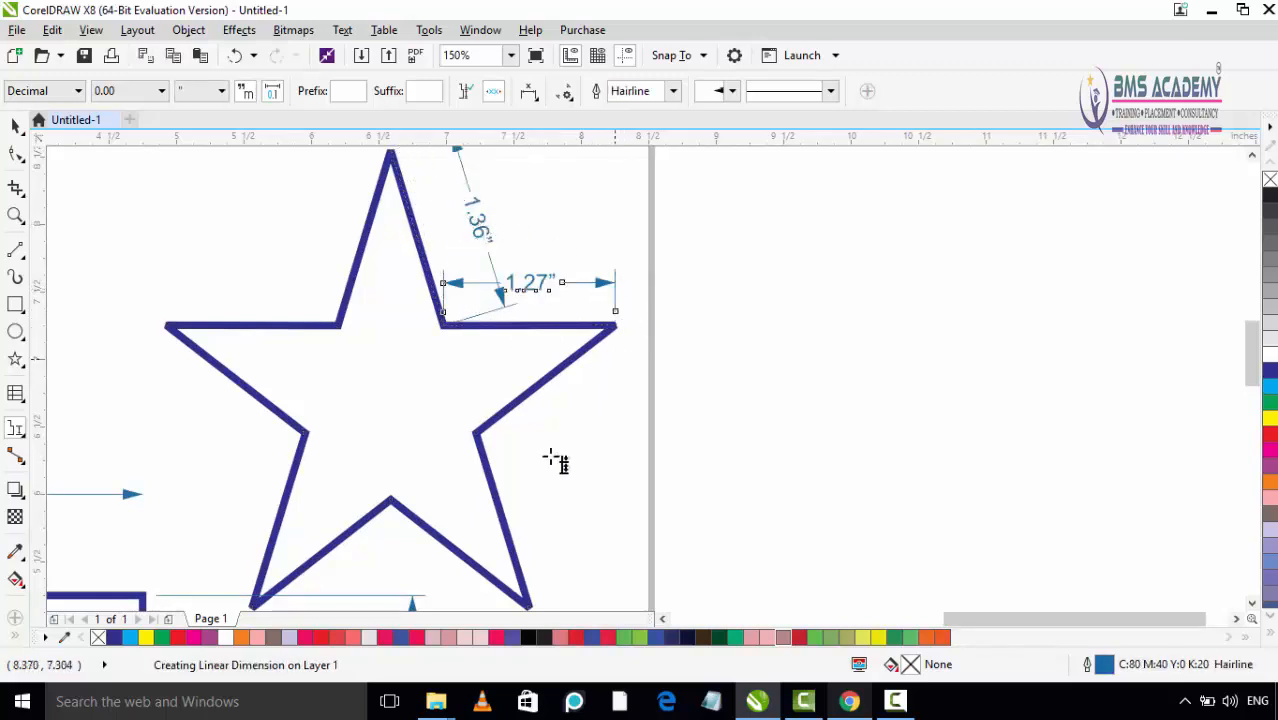
{"action": "left_click", "coordinate": [545, 379]}
{"action": "left_click", "coordinate": [622, 471]}
Add a segment dimension along the outer edge of the star's lower-right leg, about 0.55 inches outside it.
{"action": "left_click_drag", "start_coordinate": [622, 471], "coordinate": [622, 180]}
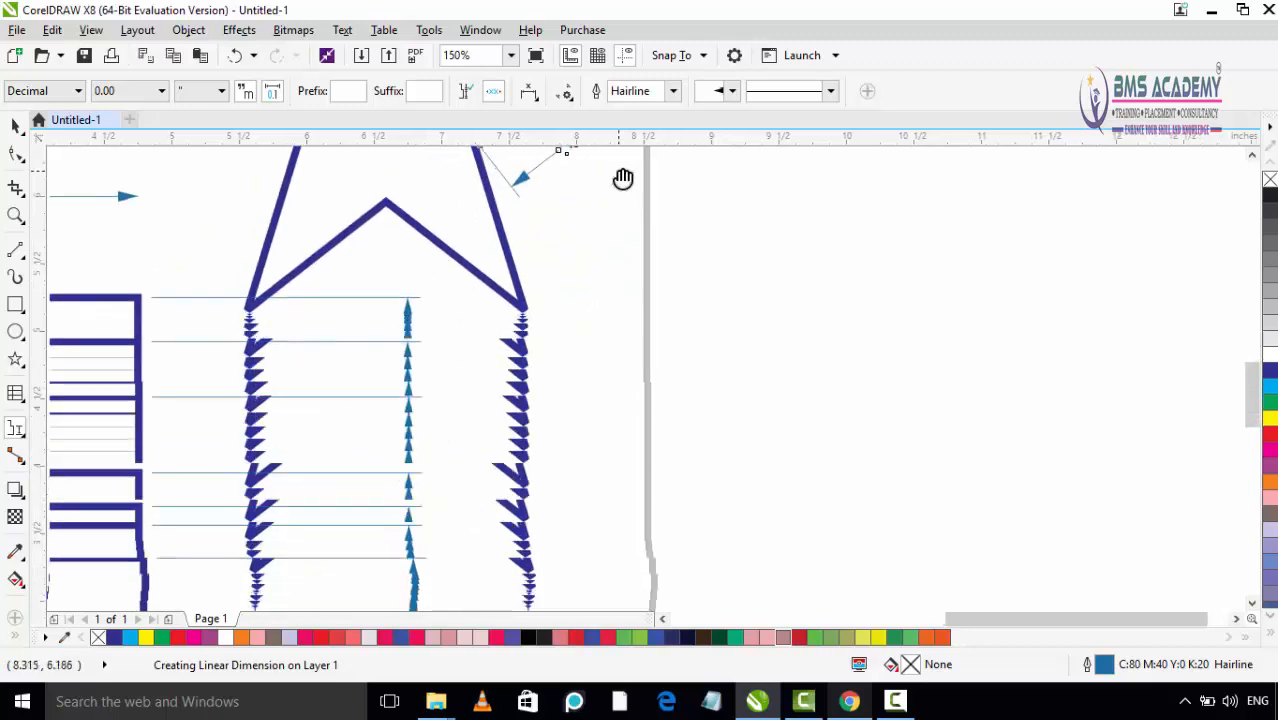
{"action": "scroll", "coordinate": [540, 320], "scroll_direction": "down", "scroll_amount": 2}
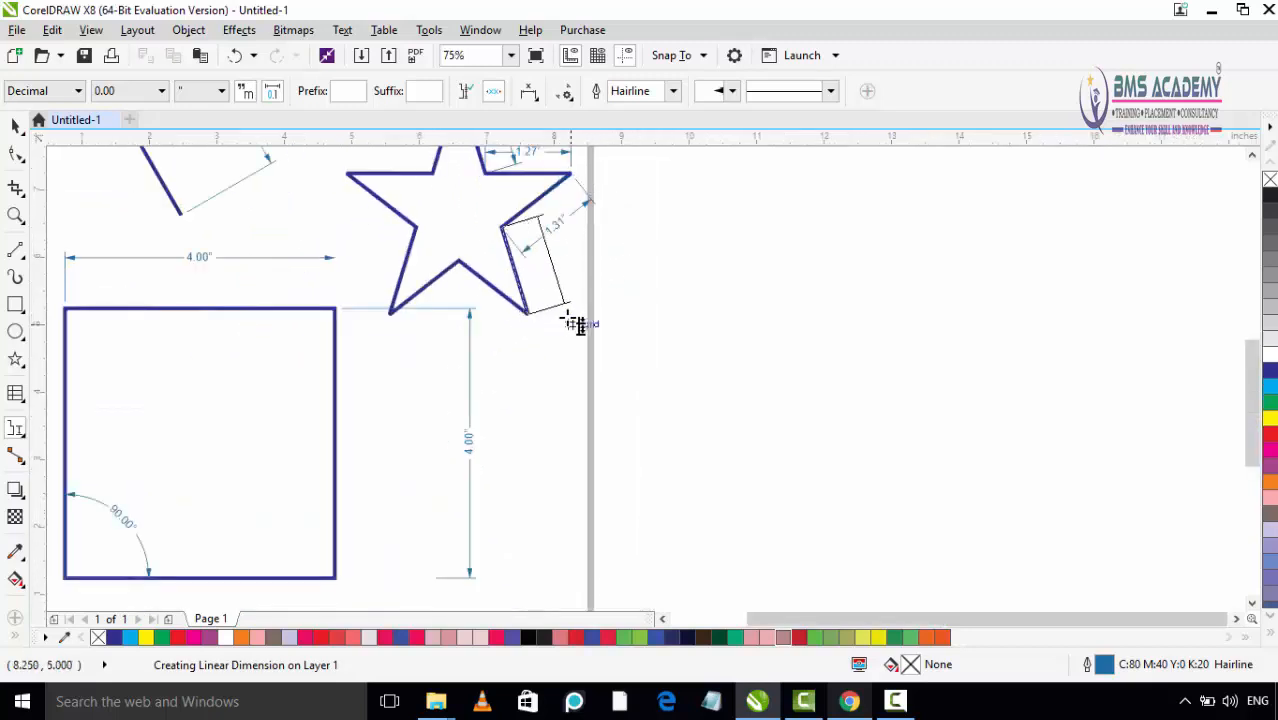
{"action": "scroll", "coordinate": [624, 380], "scroll_direction": "down", "scroll_amount": 2}
{"action": "scroll", "coordinate": [588, 337], "scroll_direction": "up", "scroll_amount": 2}
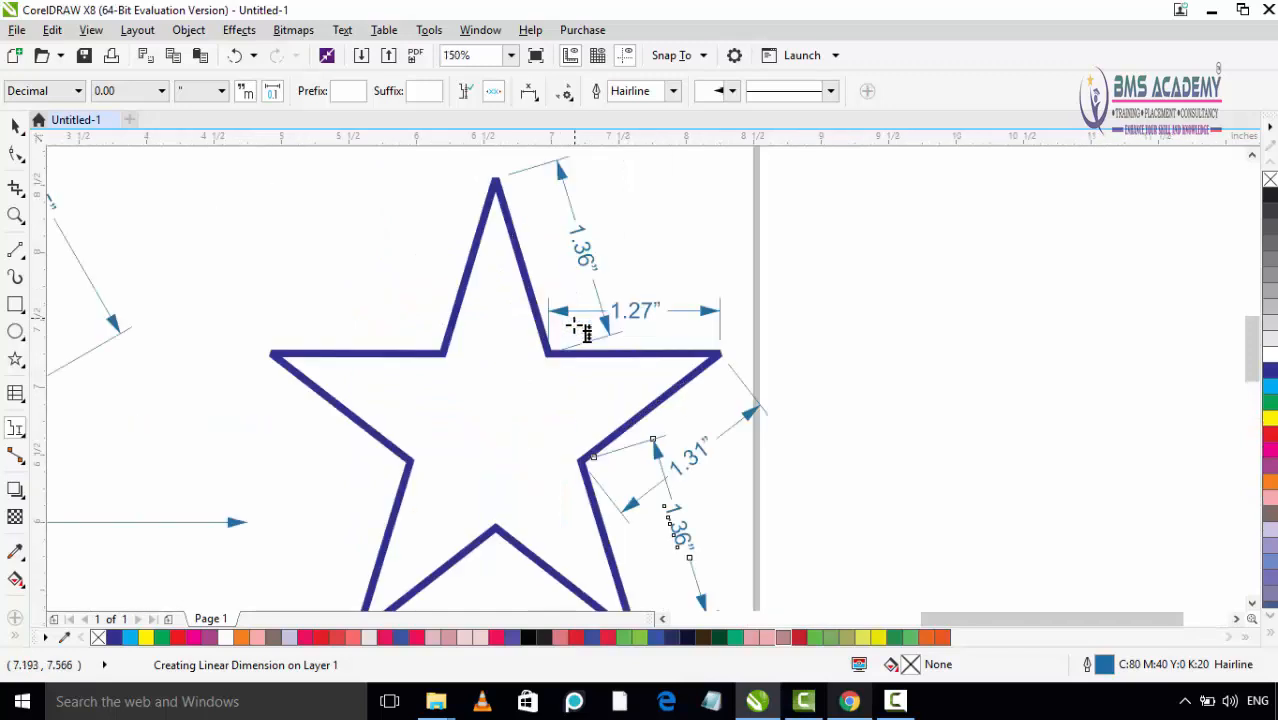
Add a segment dimension along the inner edge of the star's lower-right leg, about 0.3 inches below it.
{"action": "scroll", "coordinate": [655, 390], "scroll_direction": "down", "scroll_amount": 1}
{"action": "scroll", "coordinate": [628, 482], "scroll_direction": "up", "scroll_amount": 1}
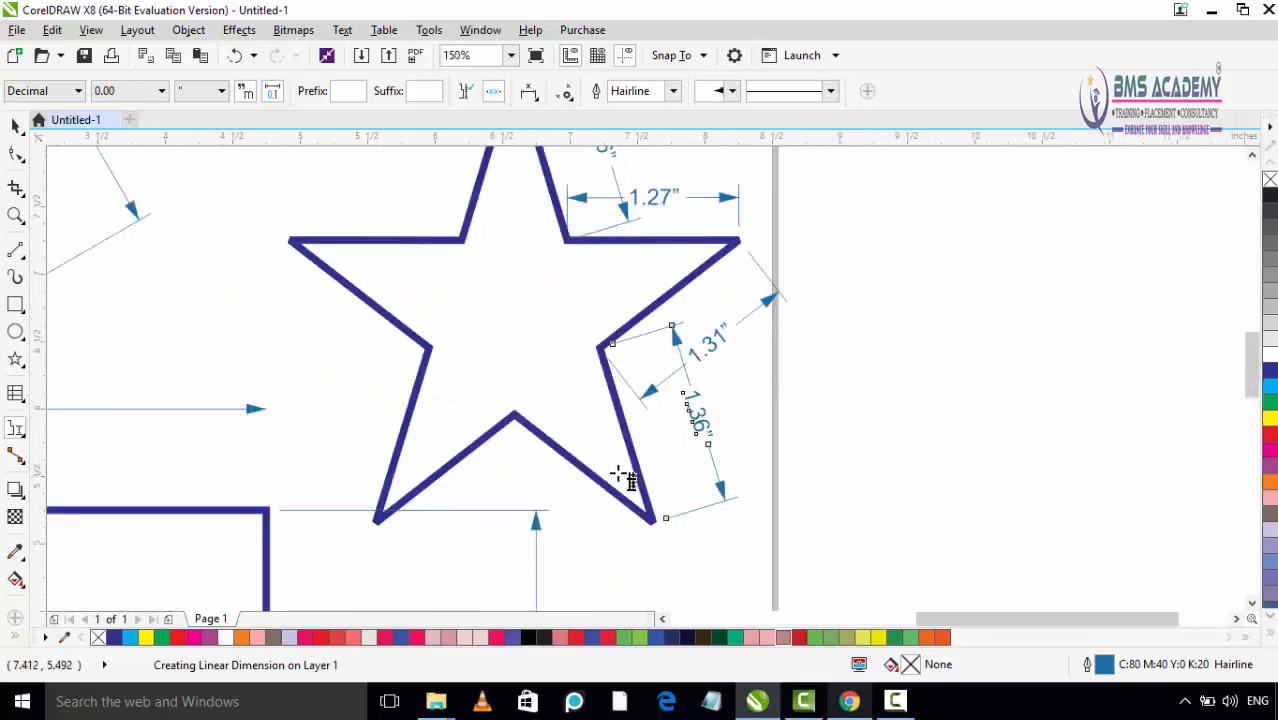
{"action": "left_click", "coordinate": [503, 425]}
{"action": "left_click", "coordinate": [644, 533]}
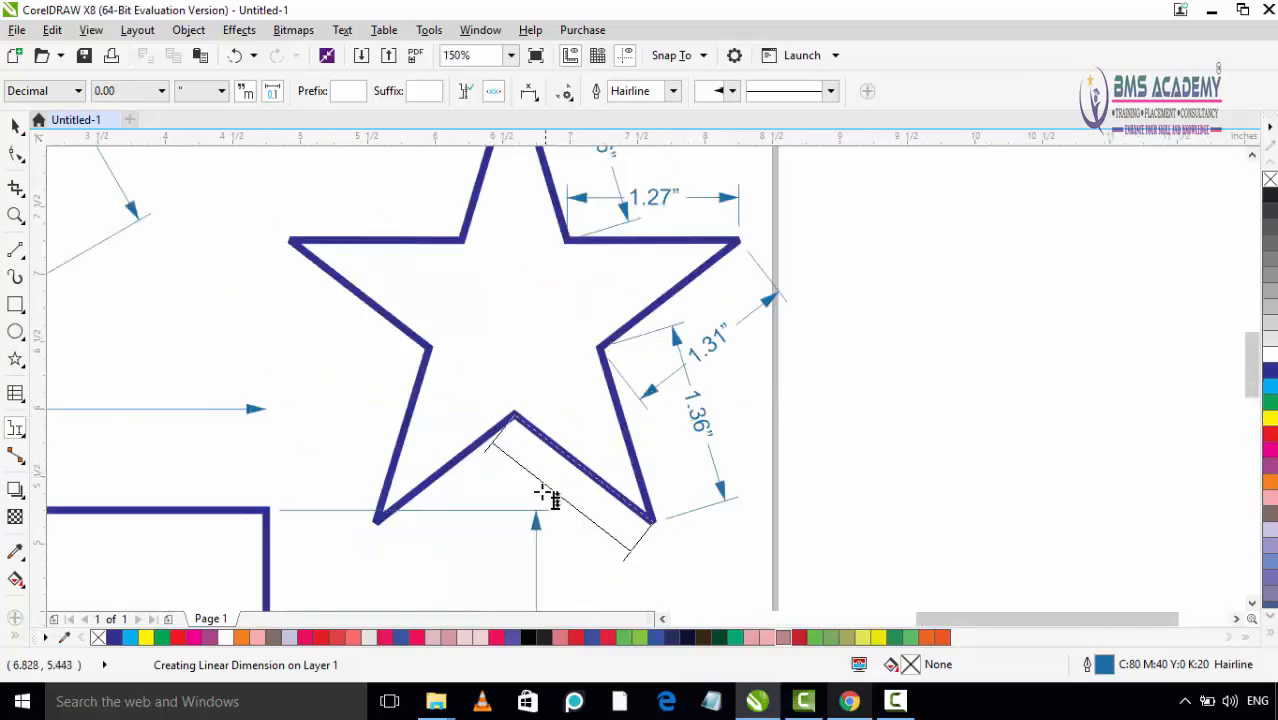
{"action": "left_click", "coordinate": [553, 502]}
{"action": "scroll", "coordinate": [797, 362], "scroll_direction": "down", "scroll_amount": 1}
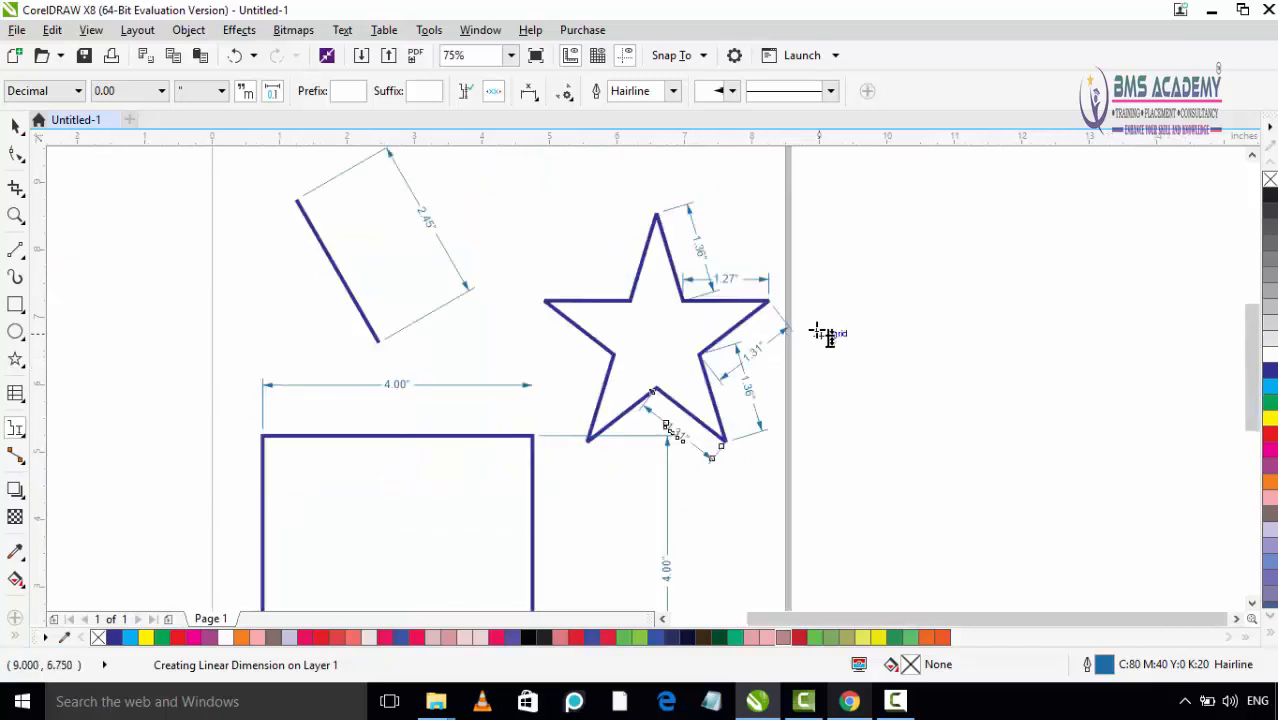
Draw a 3-point callout from the square's center horizontally to about 10 inches on the ruler, ending diagonally about 1.1 inches further right and lower.
{"action": "left_click", "coordinate": [16, 429]}
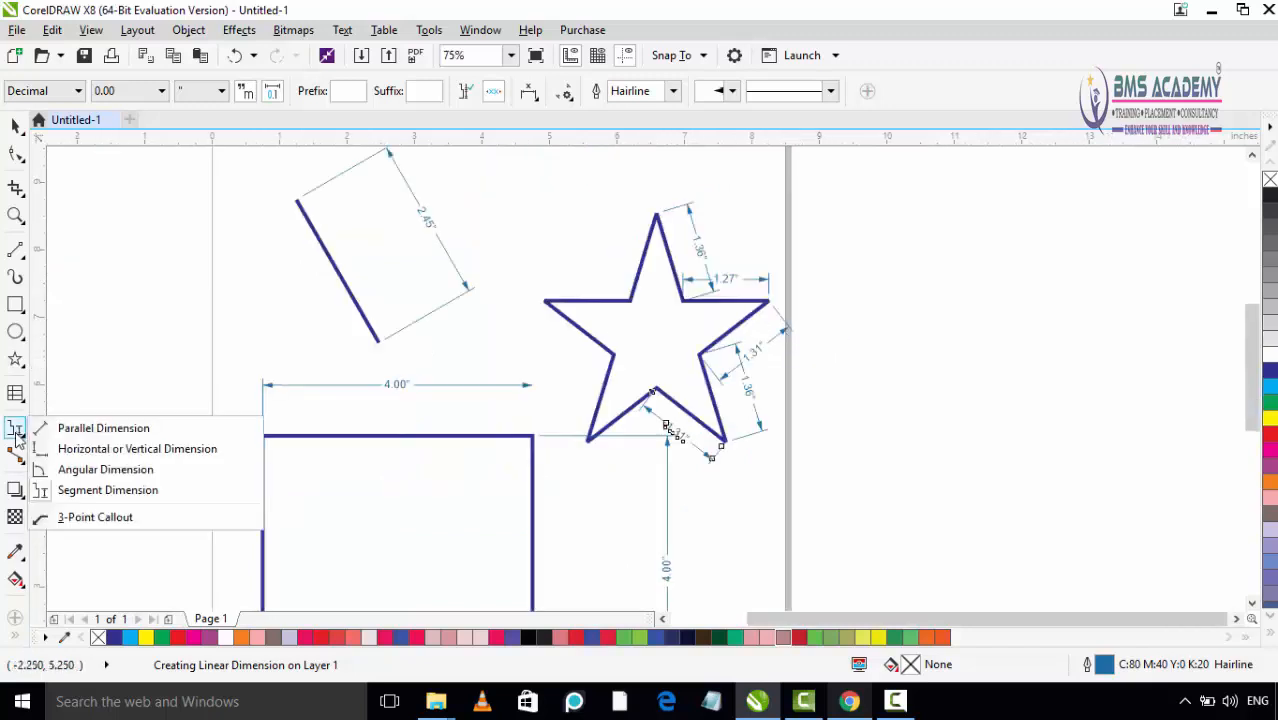
{"action": "left_click", "coordinate": [107, 527]}
{"action": "scroll", "coordinate": [397, 346], "scroll_direction": "down", "scroll_amount": 3}
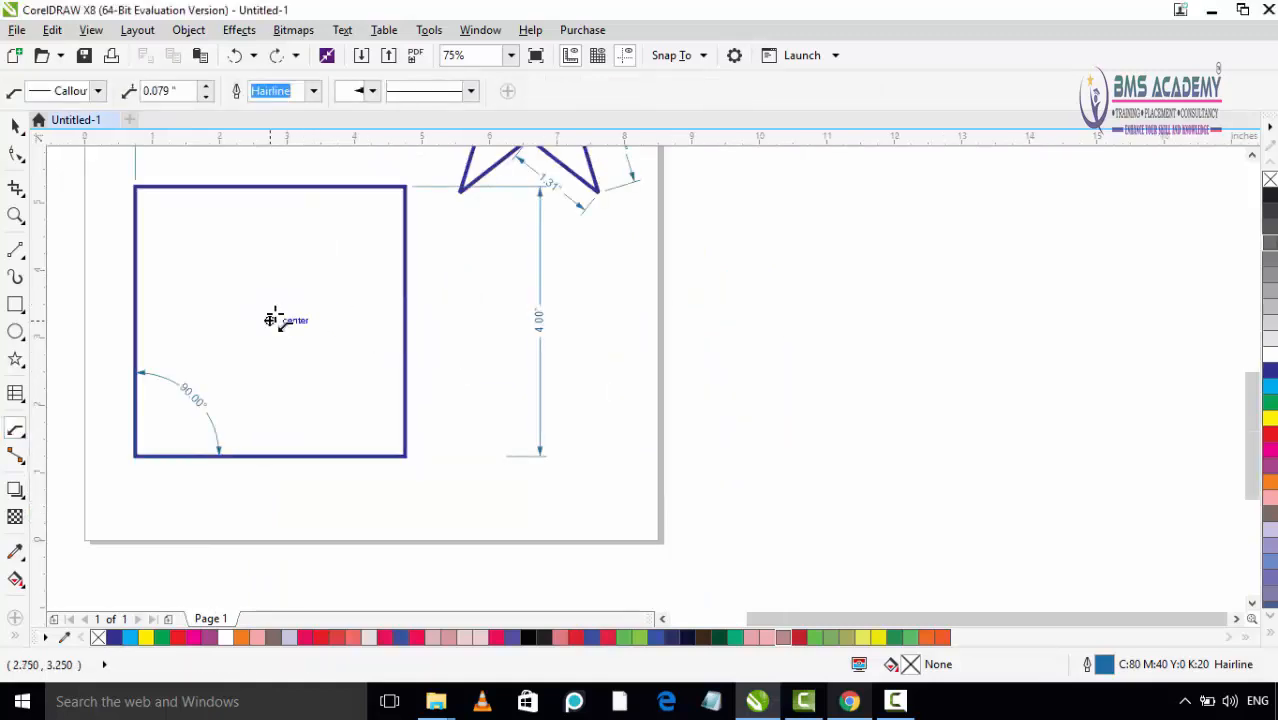
{"action": "left_click_drag", "start_coordinate": [270, 321], "coordinate": [760, 321]}
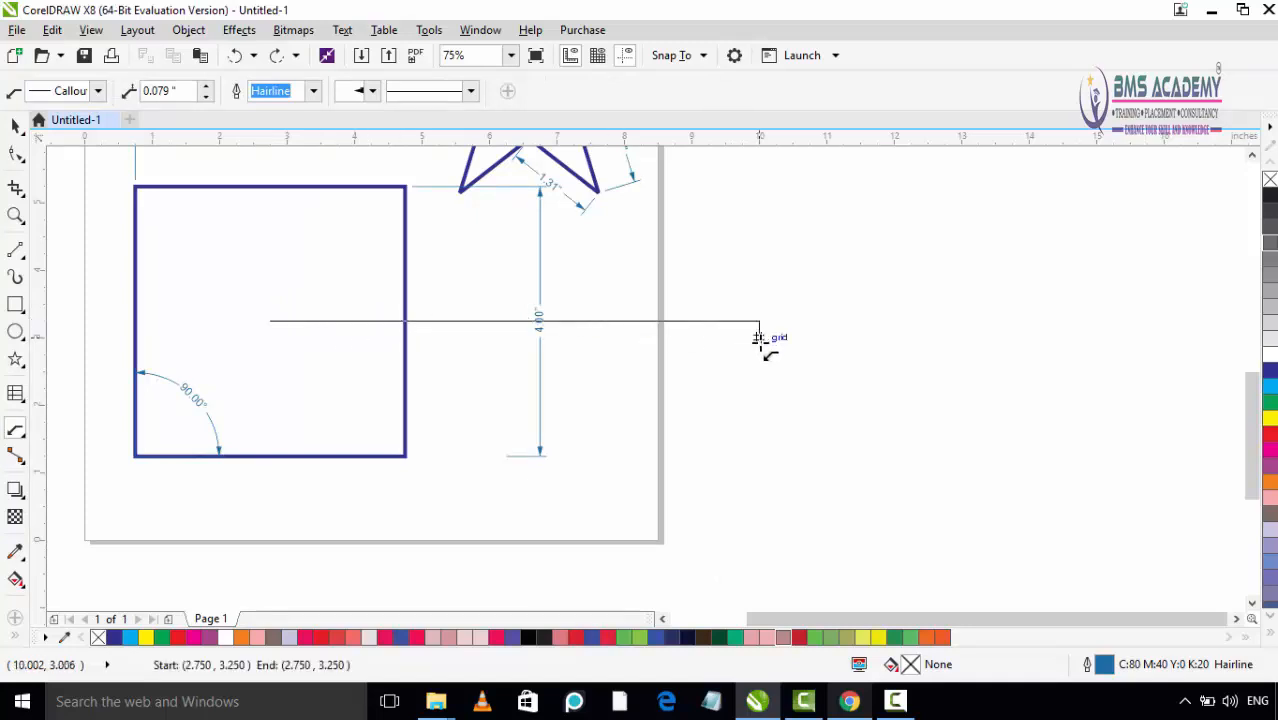
{"action": "left_click", "coordinate": [834, 378]}
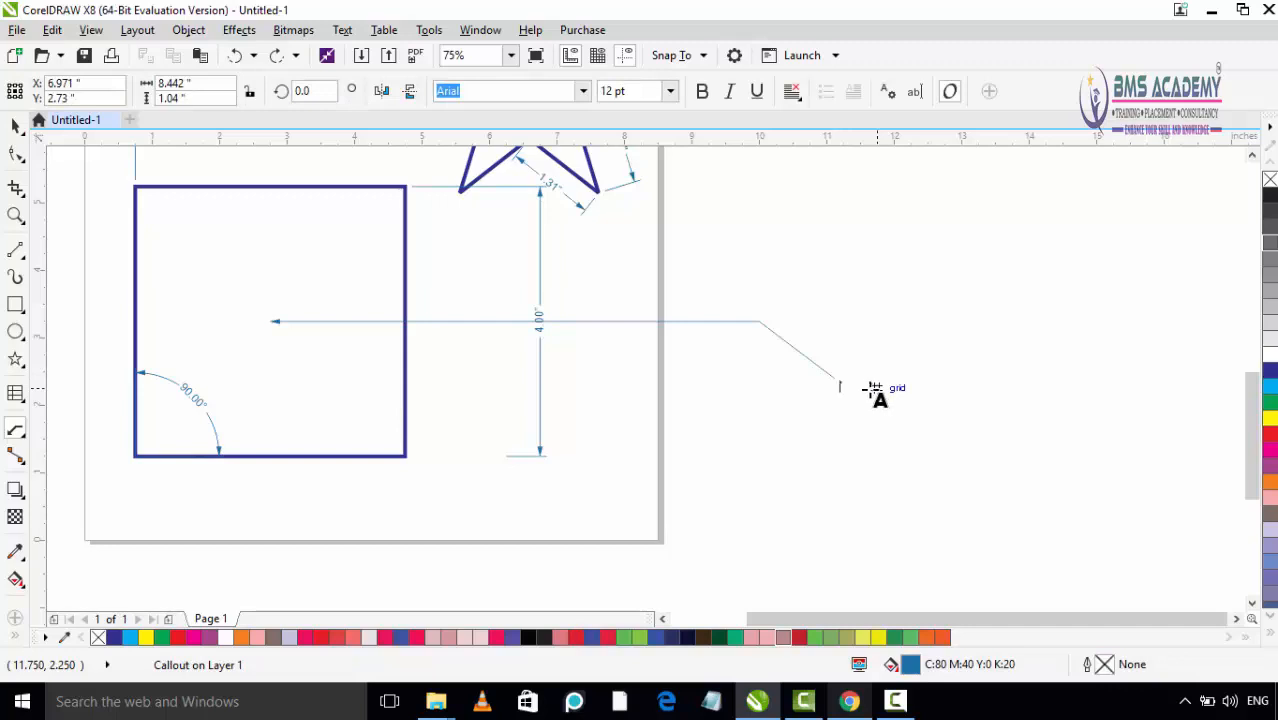
Label the square's callout REC1, finish the text and deselect it.
{"action": "scroll", "coordinate": [840, 388], "scroll_direction": "up", "scroll_amount": 2}
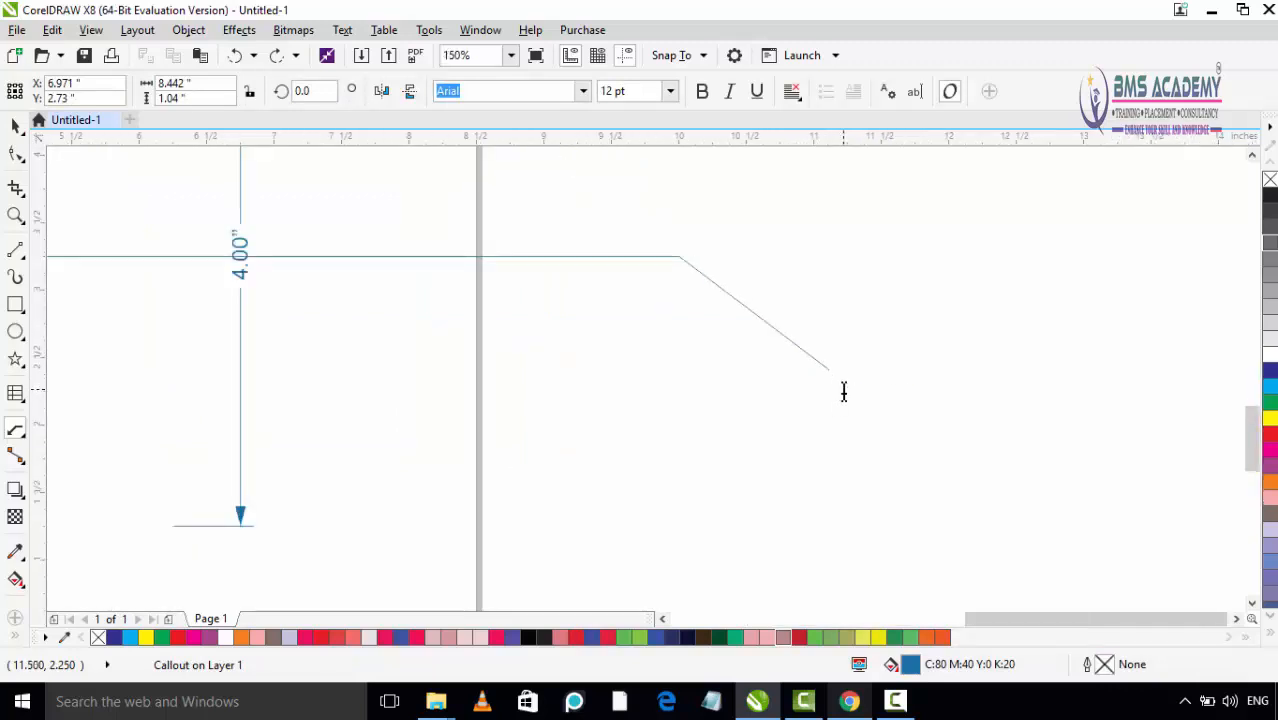
{"action": "scroll", "coordinate": [842, 388], "scroll_direction": "down", "scroll_amount": 2}
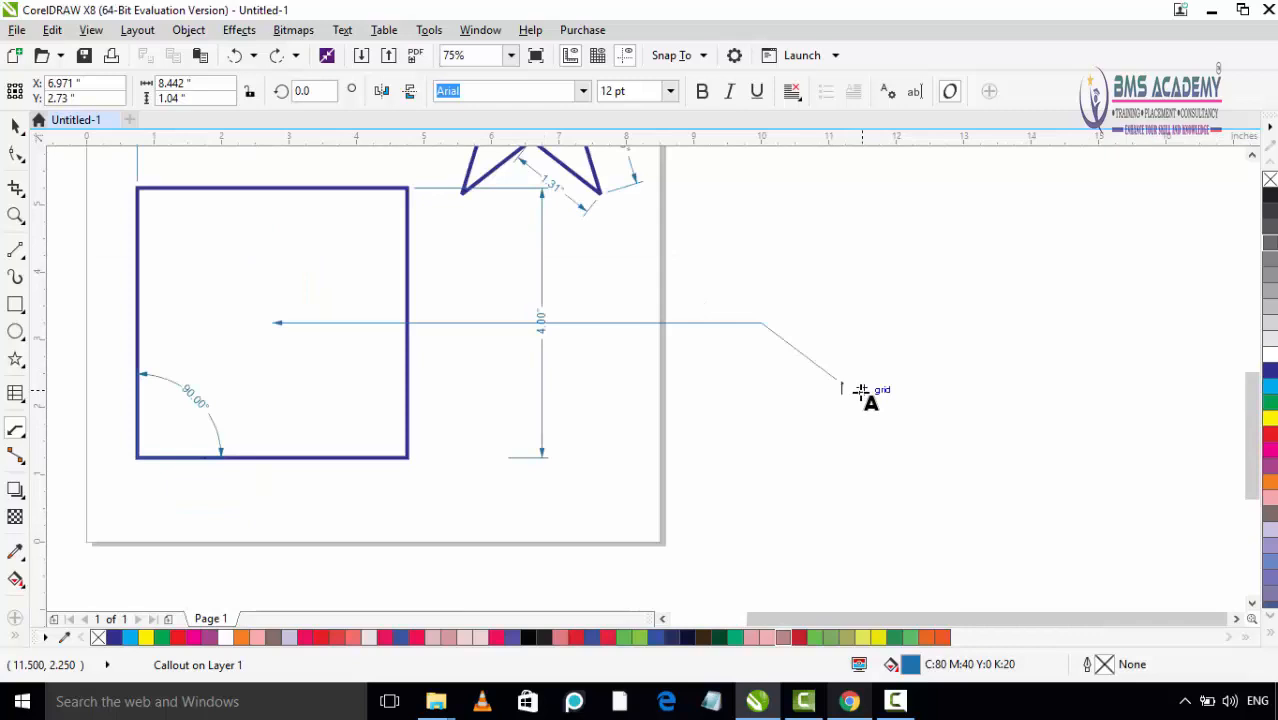
{"action": "type", "text": "REC1"}
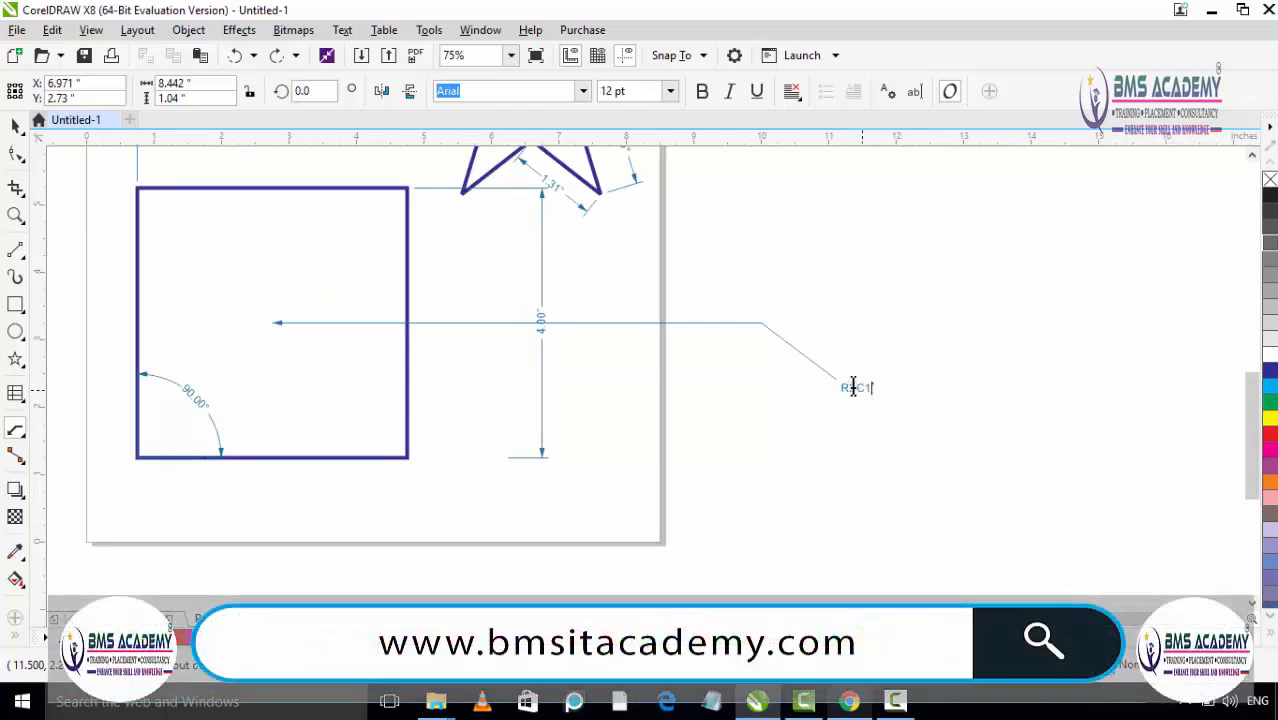
{"action": "left_click", "coordinate": [15, 125]}
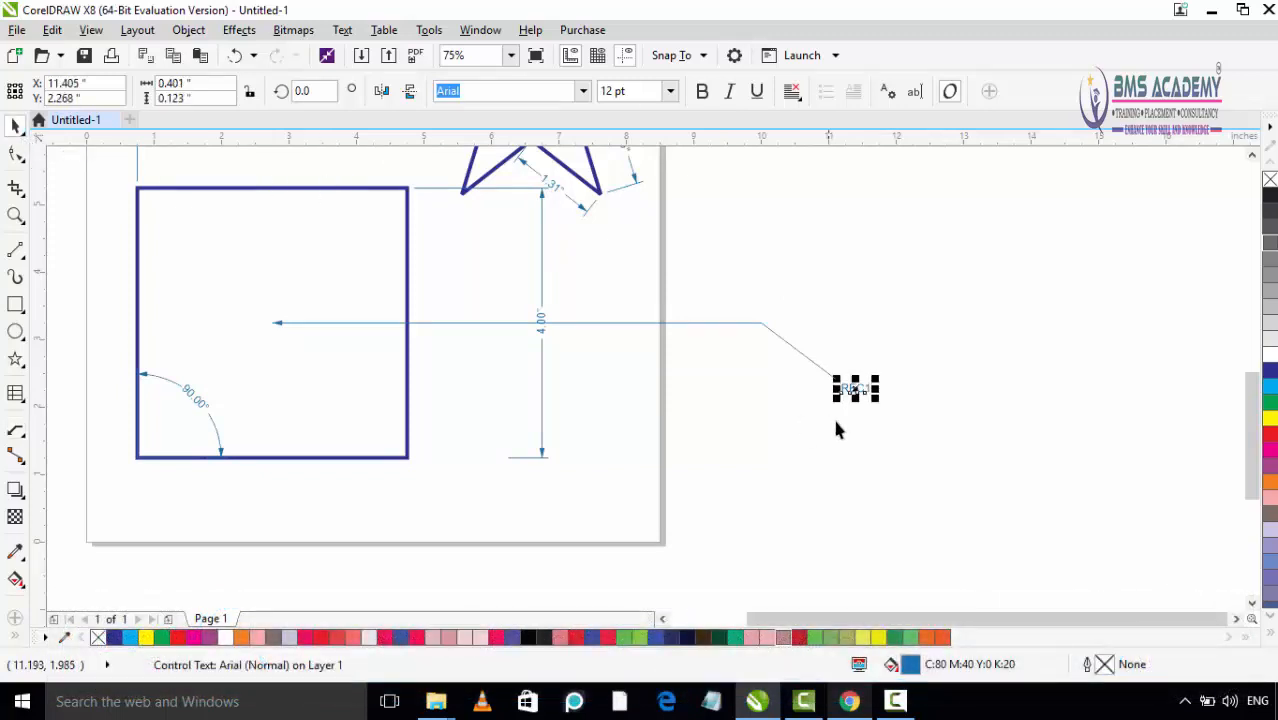
{"action": "left_click", "coordinate": [680, 390]}
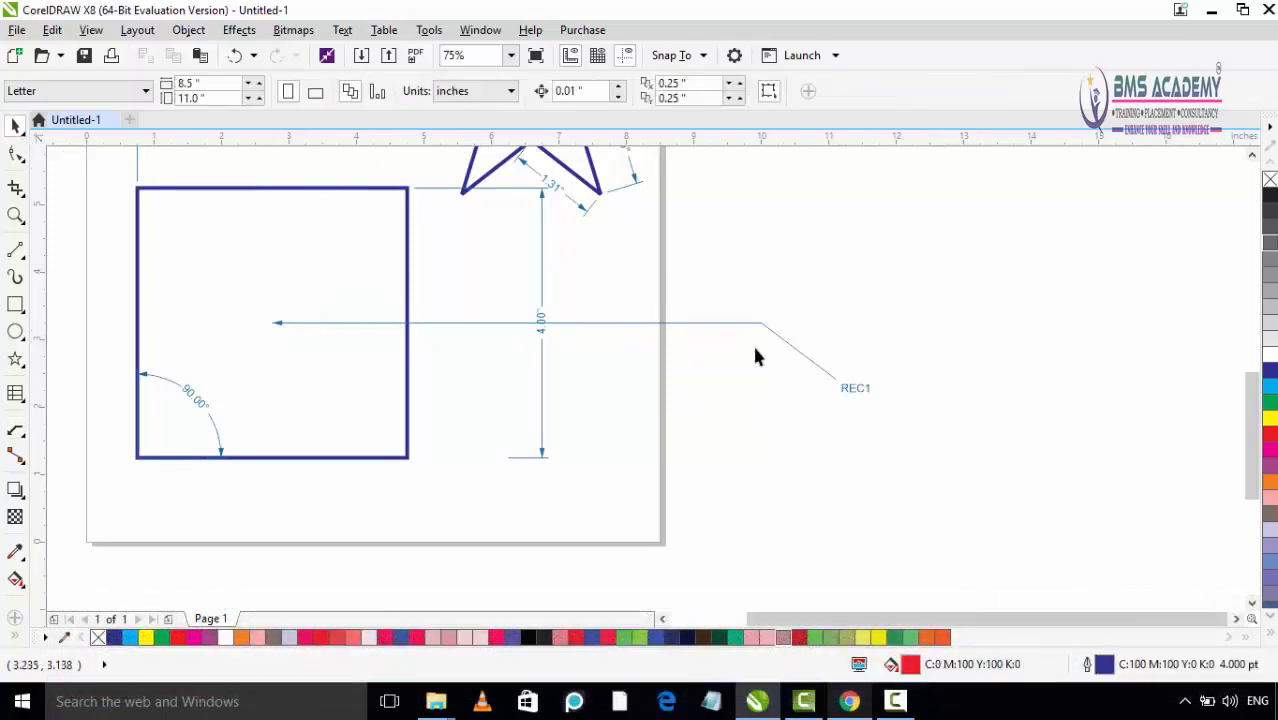
{"action": "scroll", "coordinate": [495, 338], "scroll_direction": "down", "scroll_amount": 3}
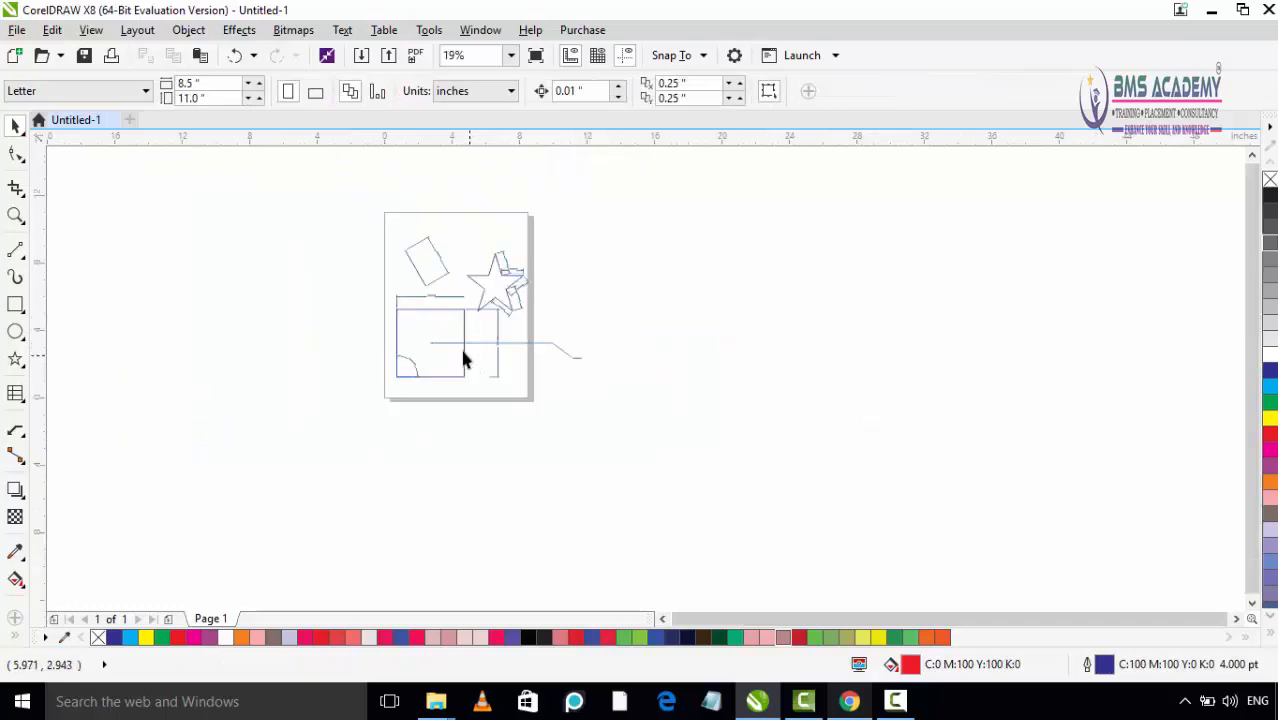
{"action": "scroll", "coordinate": [375, 289], "scroll_direction": "up", "scroll_amount": 2}
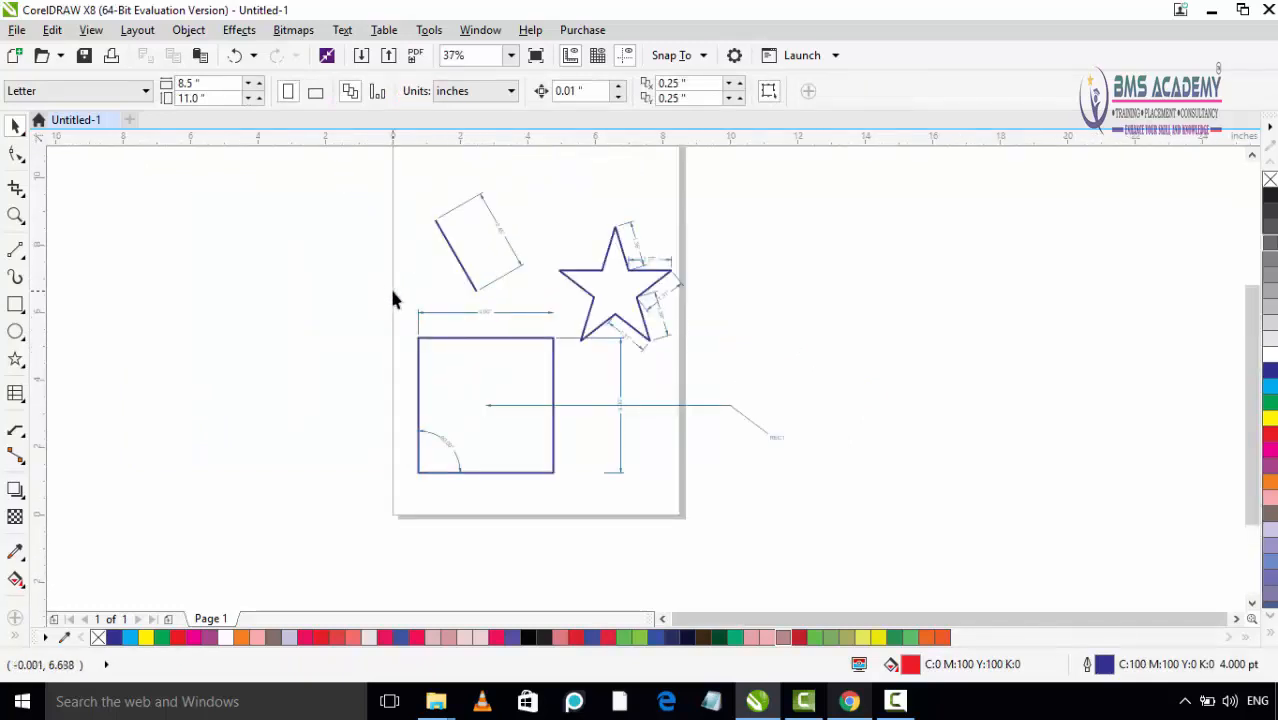